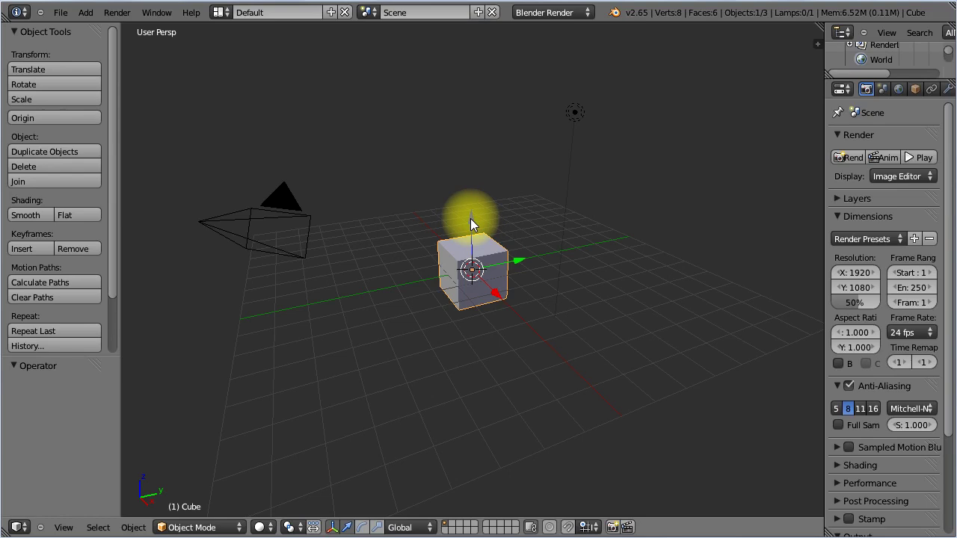
- Delete the default cube and add a UV sphere in its place
{"action": "key", "text": "x"}
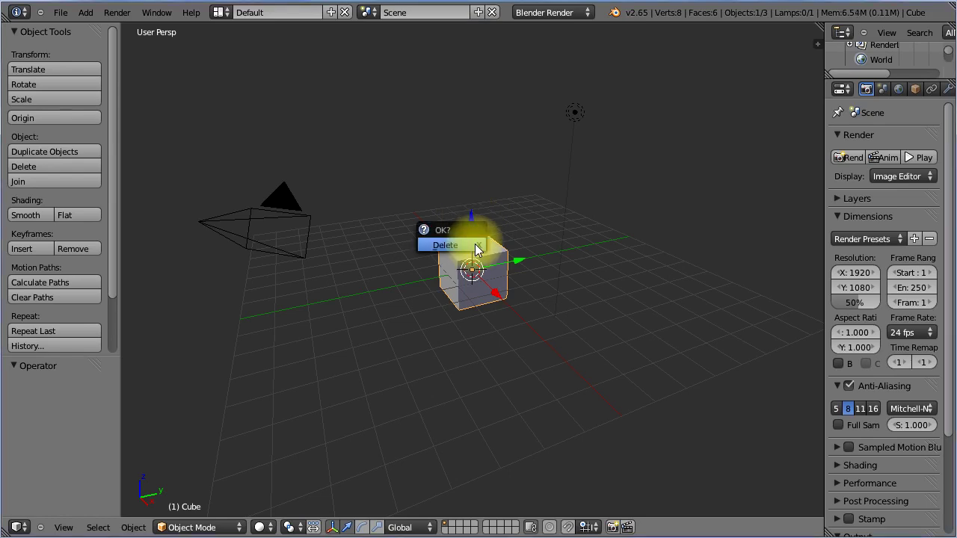
{"action": "left_click", "coordinate": [475, 247]}
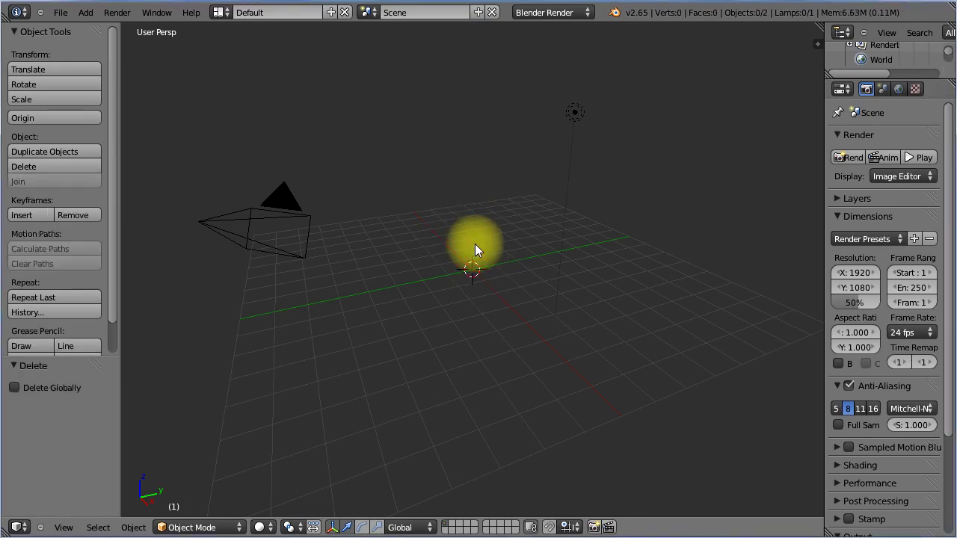
{"action": "left_click", "coordinate": [85, 13]}
{"action": "mouse_move", "coordinate": [86, 25]}
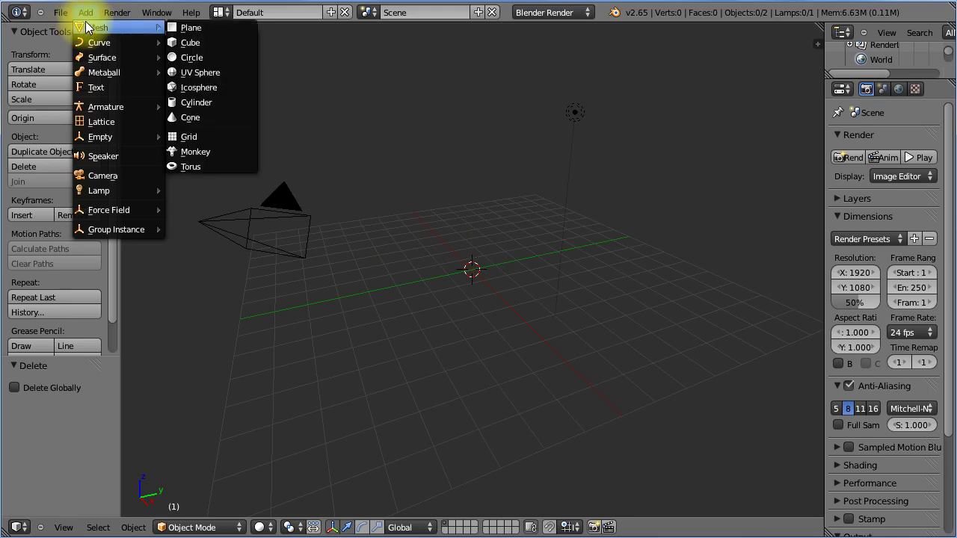
{"action": "left_click", "coordinate": [207, 78]}
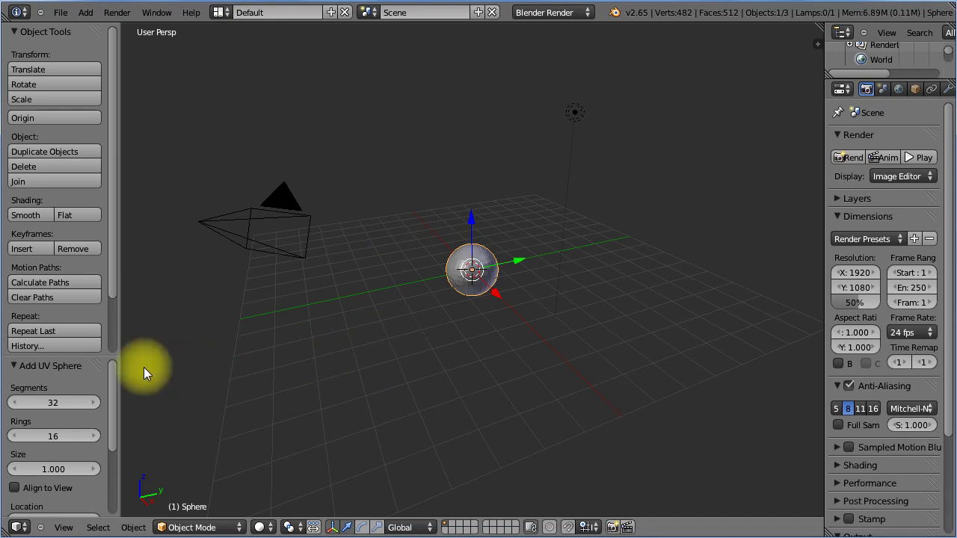
- Set the new UV sphere's segments to 72
{"action": "left_click", "coordinate": [61, 403]}
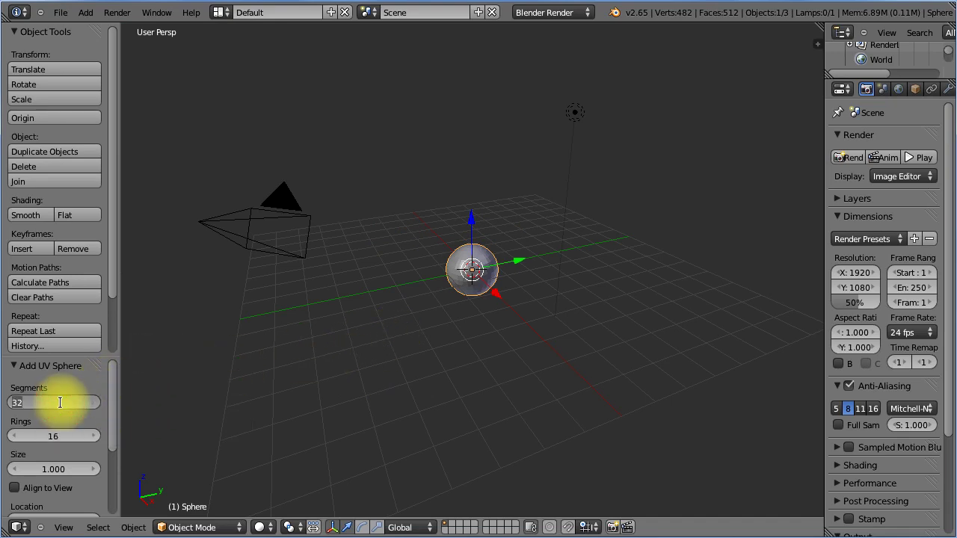
{"action": "type", "text": "72"}
{"action": "key", "text": "Return"}
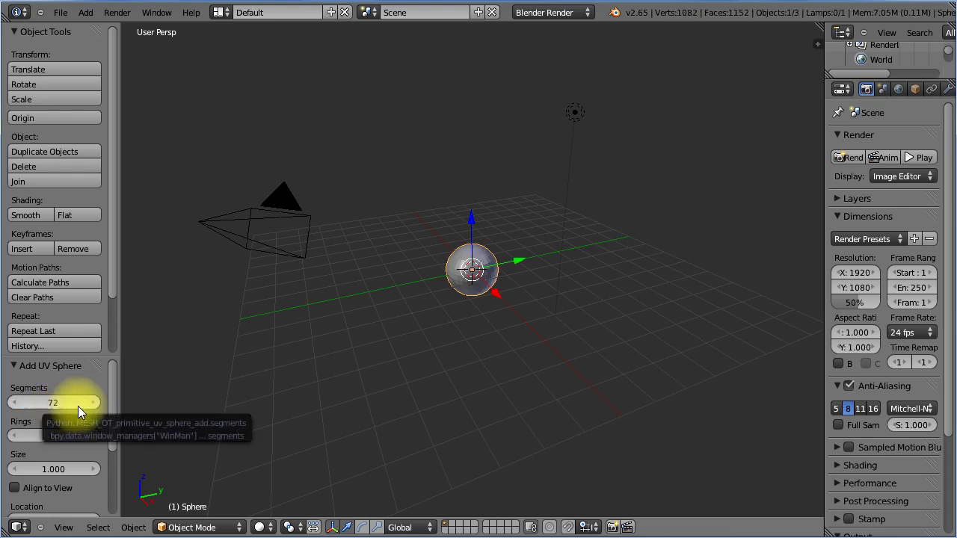
- From the right view, flatten the sphere into a disc by scaling it to about 0.27 along the Z axis
{"action": "left_click", "coordinate": [64, 528]}
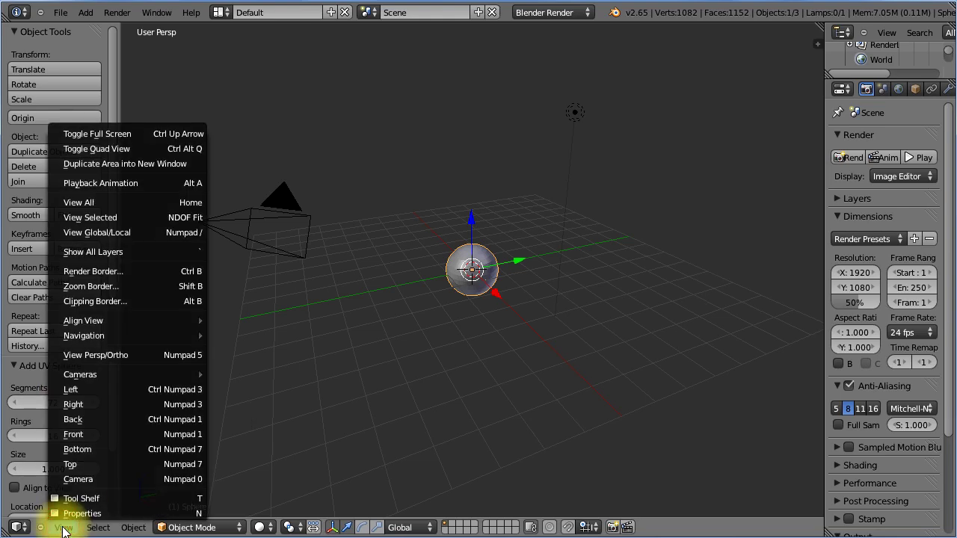
{"action": "left_click", "coordinate": [98, 404]}
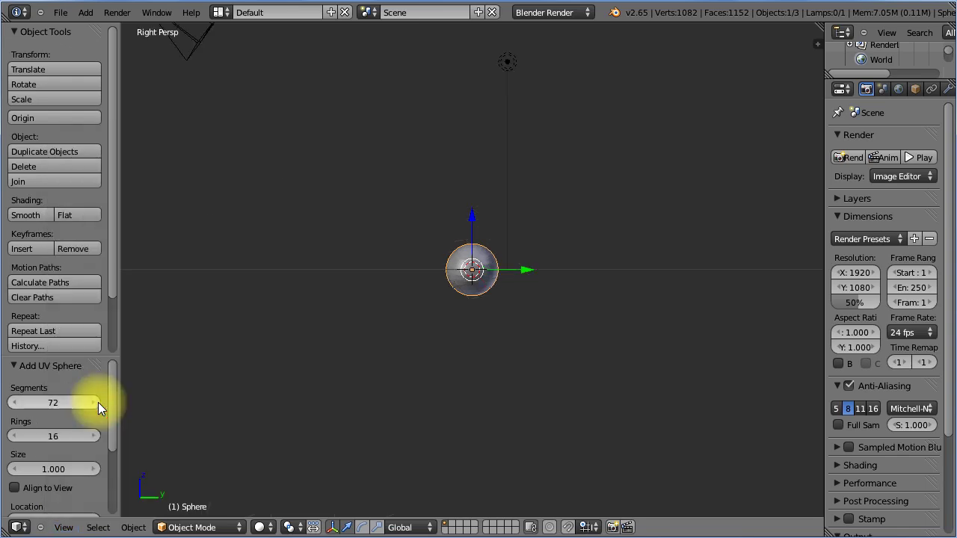
{"action": "scroll", "coordinate": [539, 281], "scroll_direction": "up", "scroll_amount": 6}
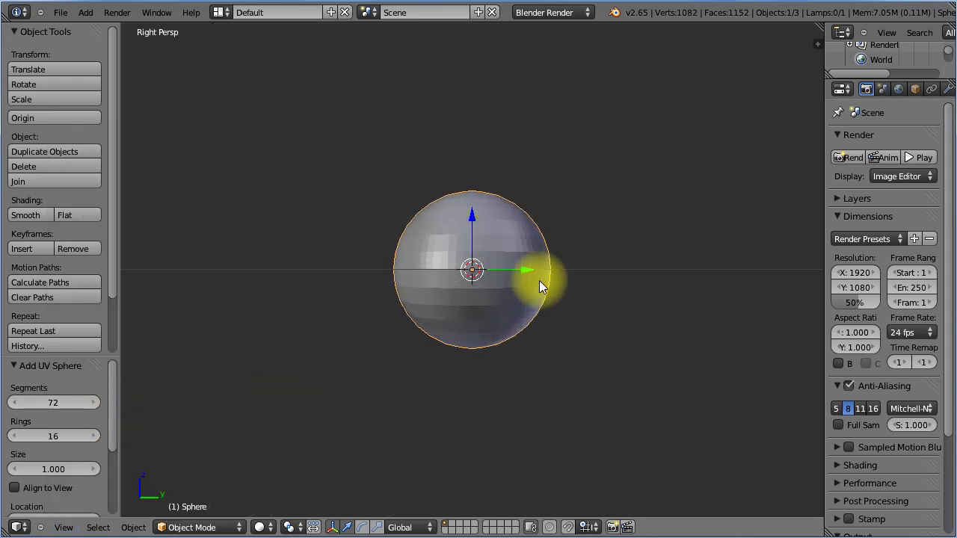
{"action": "scroll", "coordinate": [540, 280], "scroll_direction": "up", "scroll_amount": 2}
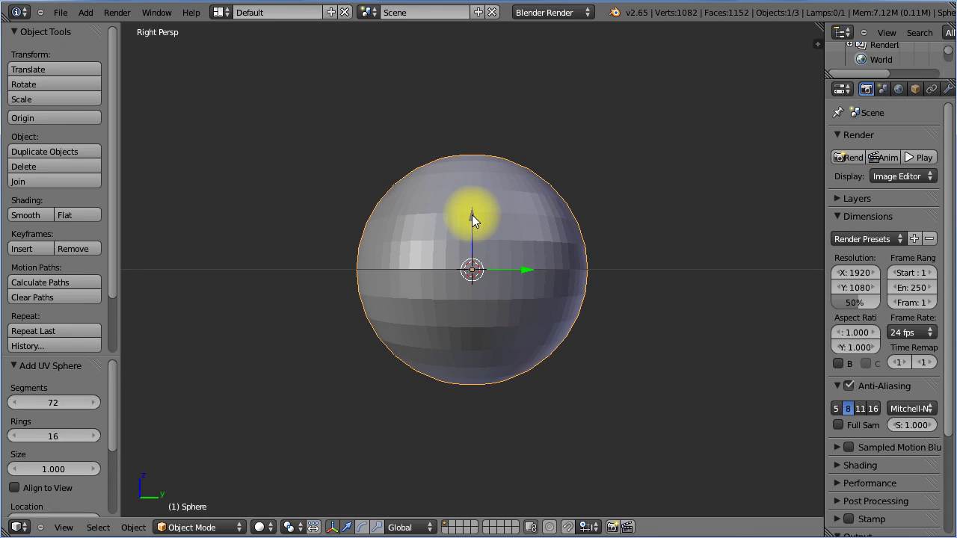
{"action": "key", "text": "s"}
{"action": "key", "text": "z"}
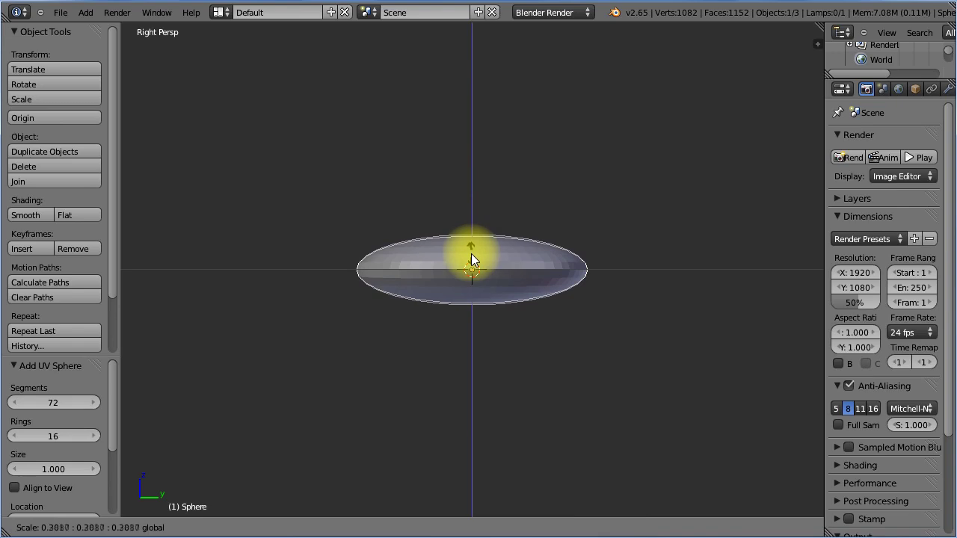
{"action": "left_click", "coordinate": [472, 255]}
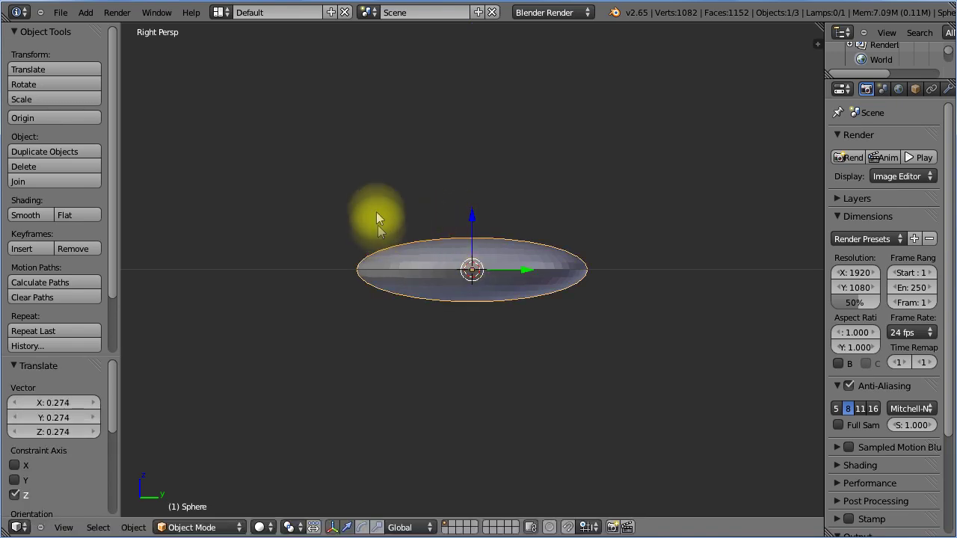
{"action": "middle_click_drag", "start_coordinate": [381, 214], "coordinate": [409, 251]}
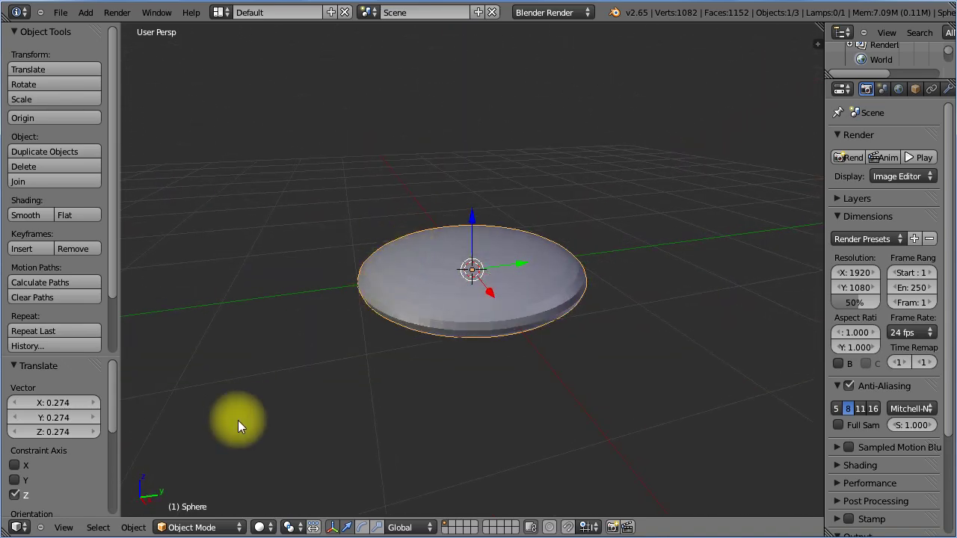
- In Edit Mode, select the edge loop around the flattened sphere's equator and delete it with the Edge Loop option
{"action": "left_click", "coordinate": [63, 527]}
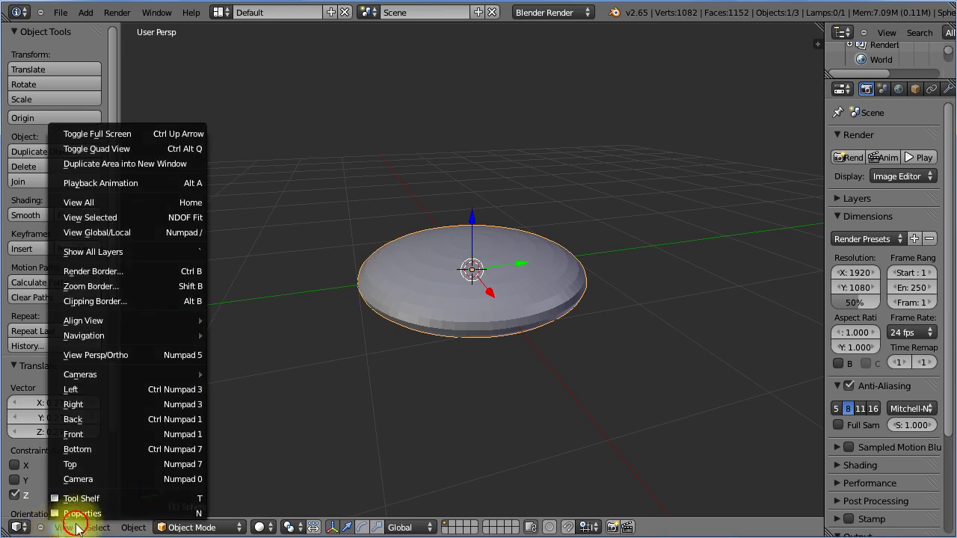
{"action": "left_click", "coordinate": [101, 406]}
{"action": "scroll", "coordinate": [521, 352], "scroll_direction": "up", "scroll_amount": 3}
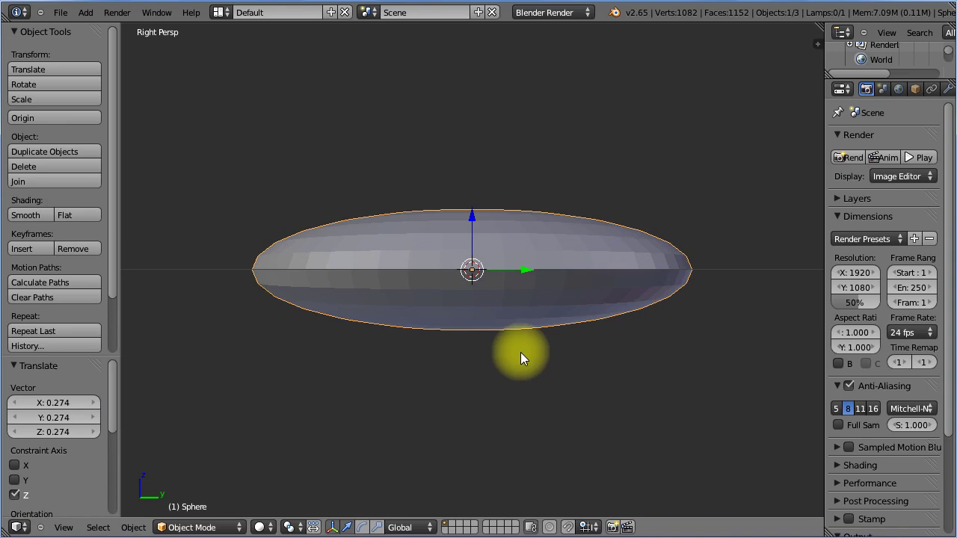
{"action": "scroll", "coordinate": [521, 352], "scroll_direction": "up", "scroll_amount": 2}
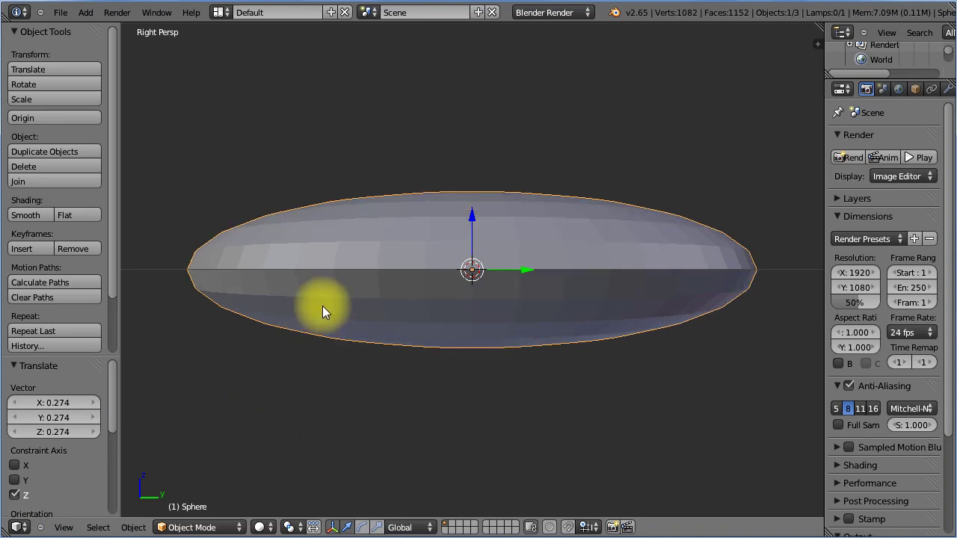
{"action": "key", "text": "Tab"}
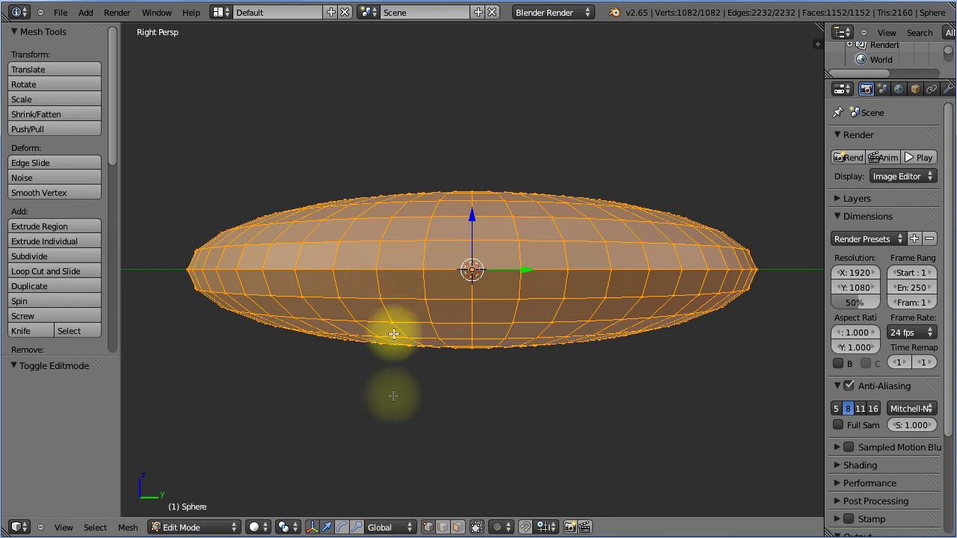
{"action": "left_click", "coordinate": [443, 527]}
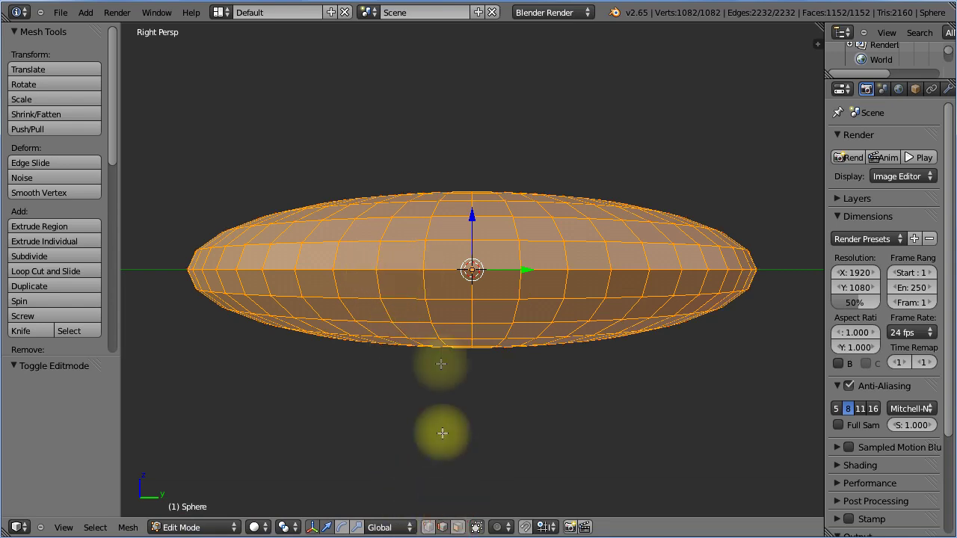
{"action": "right_click", "coordinate": [394, 269]}
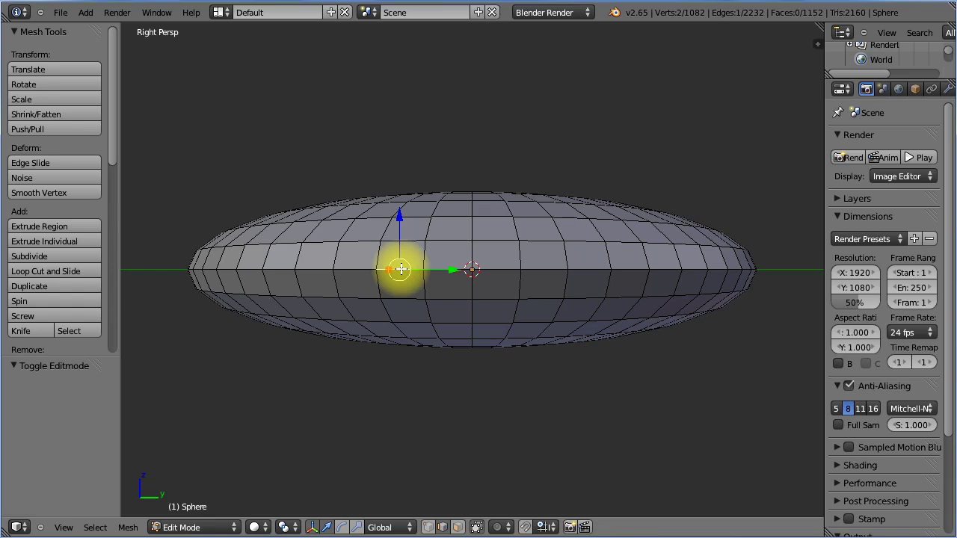
{"action": "left_click", "coordinate": [97, 528]}
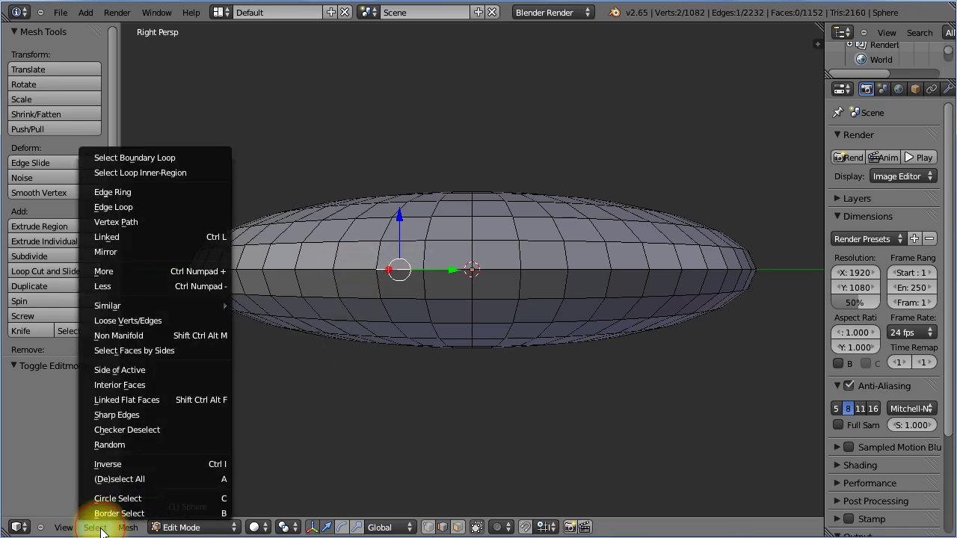
{"action": "left_click", "coordinate": [156, 206]}
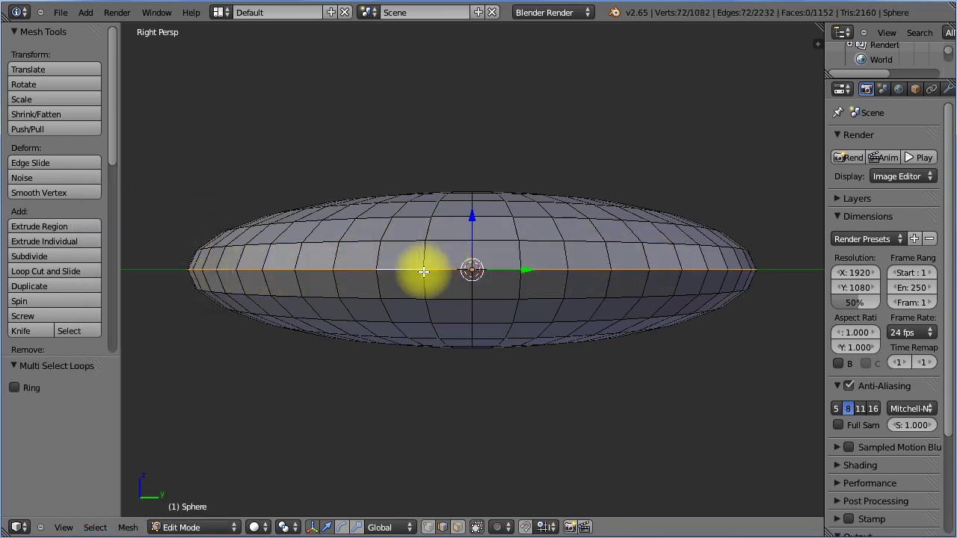
{"action": "key", "text": "x"}
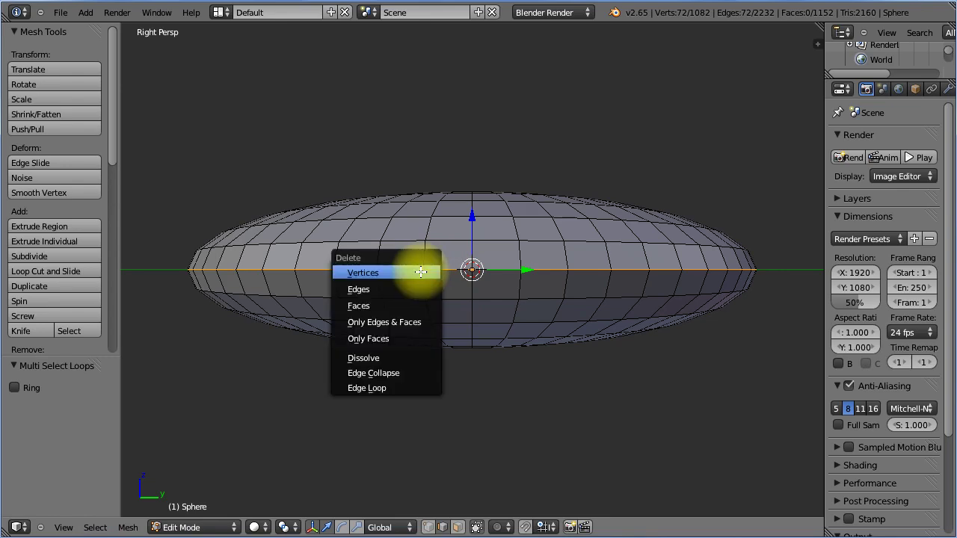
{"action": "left_click", "coordinate": [381, 388]}
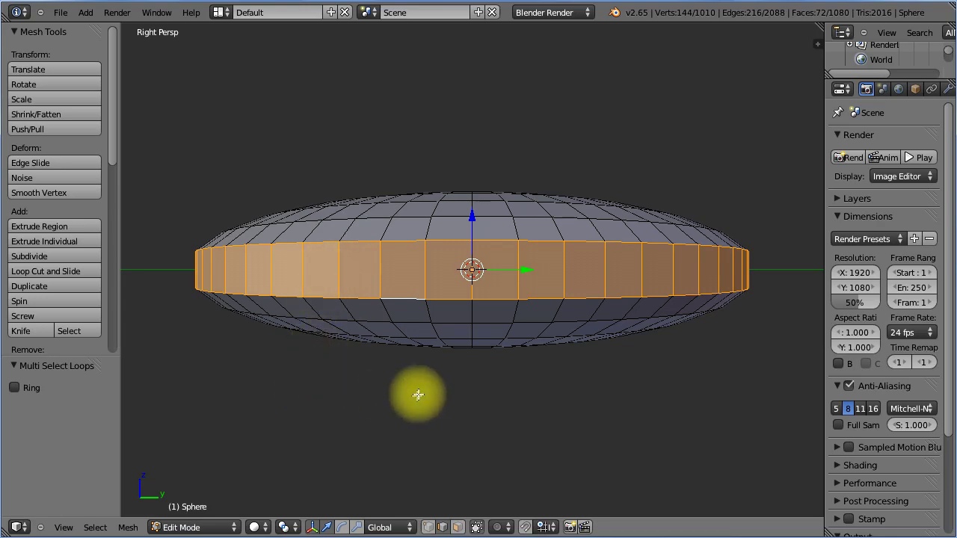
- Switch to face selection and select every other face around the entire rim band of the disc
{"action": "middle_click_drag", "start_coordinate": [412, 391], "coordinate": [387, 387]}
{"action": "right_click", "coordinate": [383, 323]}
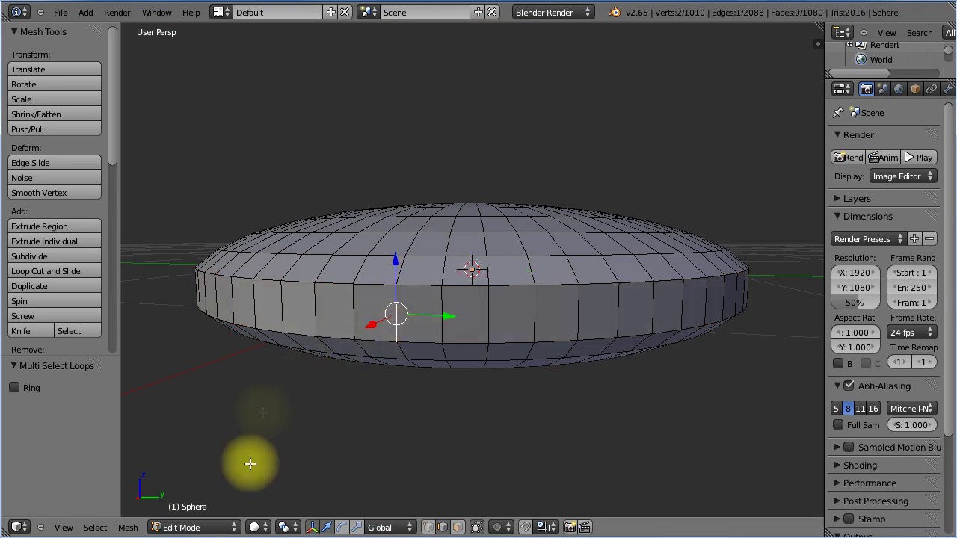
{"action": "left_click", "coordinate": [458, 527]}
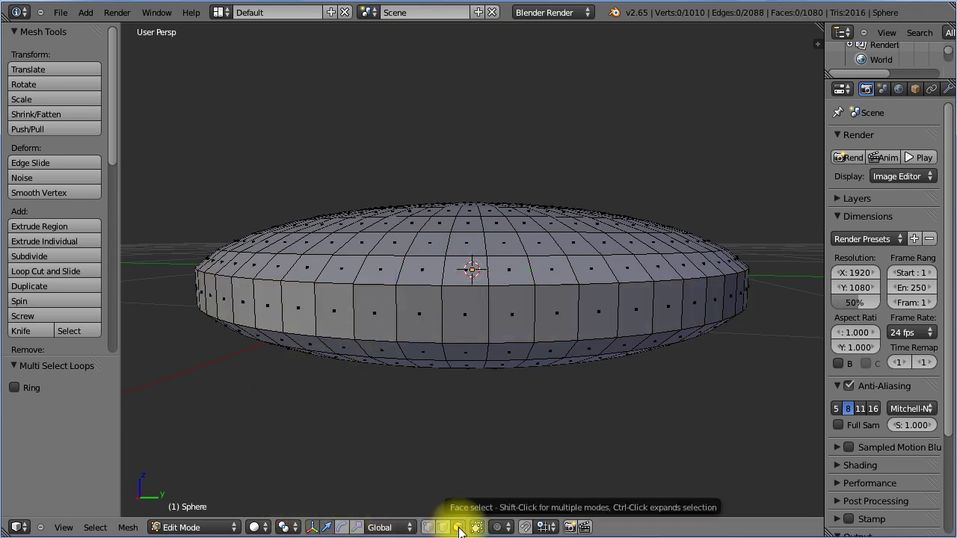
{"action": "right_click", "coordinate": [372, 314]}
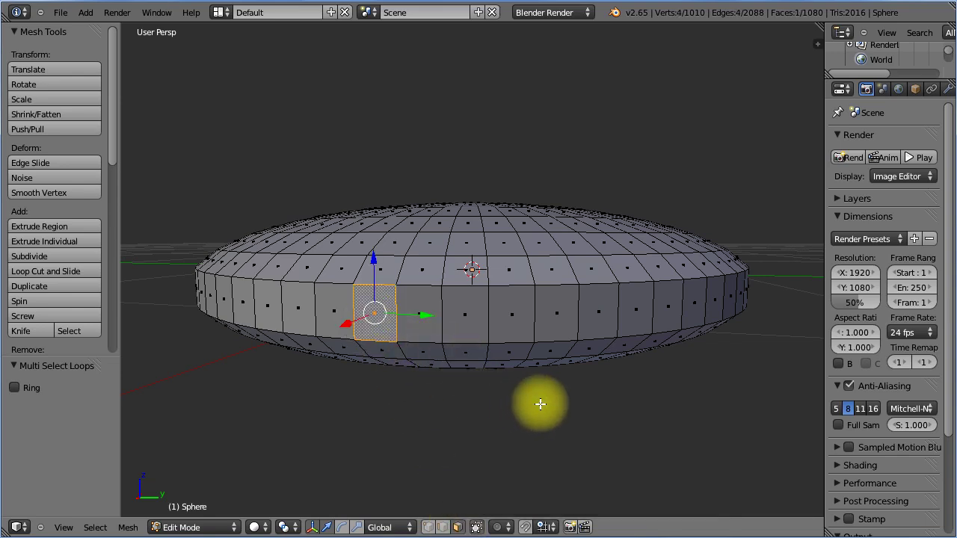
{"action": "right_click", "coordinate": [462, 315], "text": "shift"}
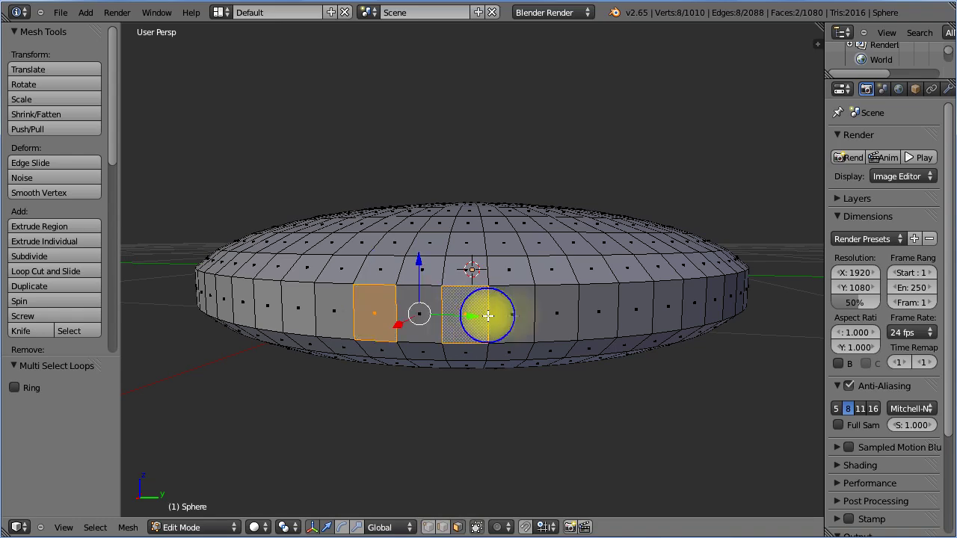
{"action": "right_click", "coordinate": [554, 314], "text": "shift"}
{"action": "right_click", "coordinate": [635, 318], "text": "shift"}
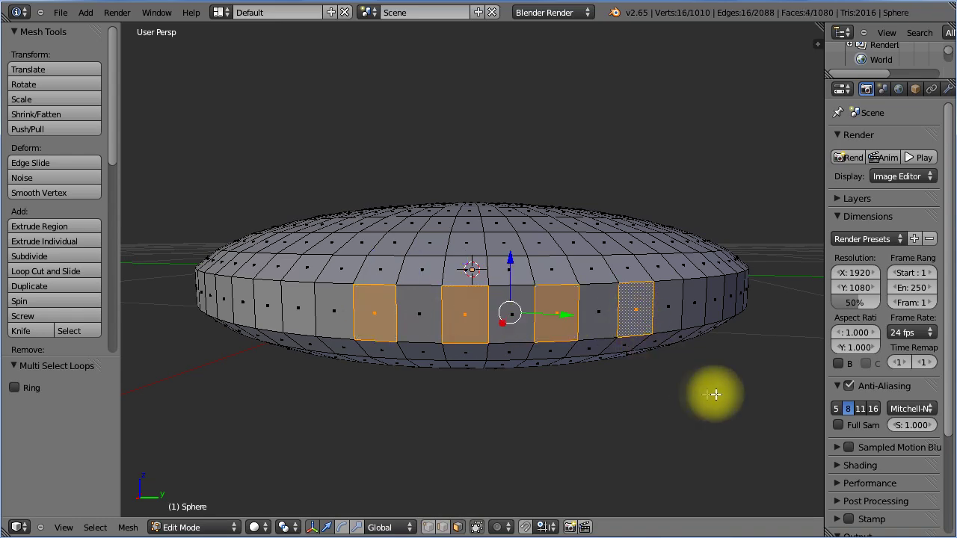
{"action": "middle_click_drag", "start_coordinate": [716, 391], "coordinate": [624, 385]}
{"action": "right_click", "coordinate": [385, 320], "text": "shift"}
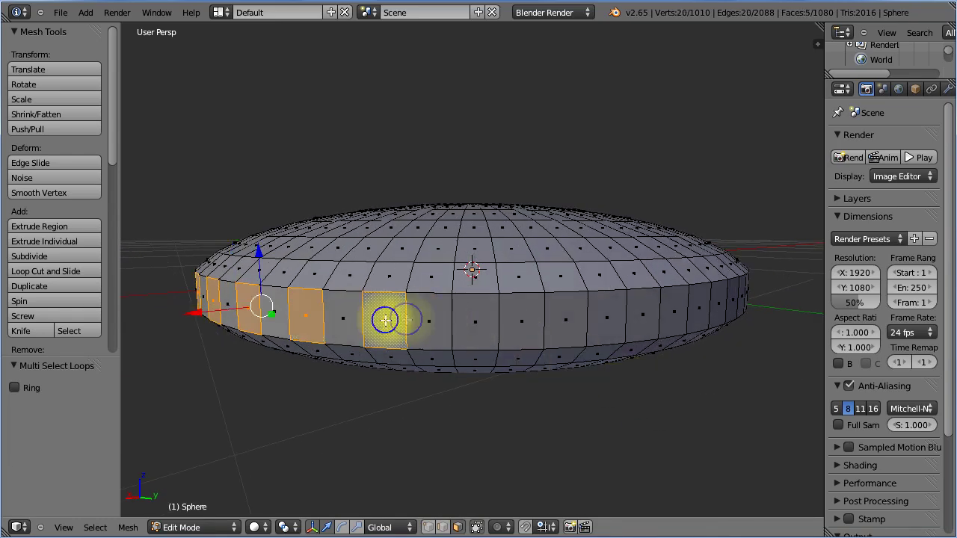
{"action": "right_click", "coordinate": [479, 320], "text": "shift"}
{"action": "right_click", "coordinate": [562, 318], "text": "shift"}
{"action": "right_click", "coordinate": [627, 314], "text": "shift"}
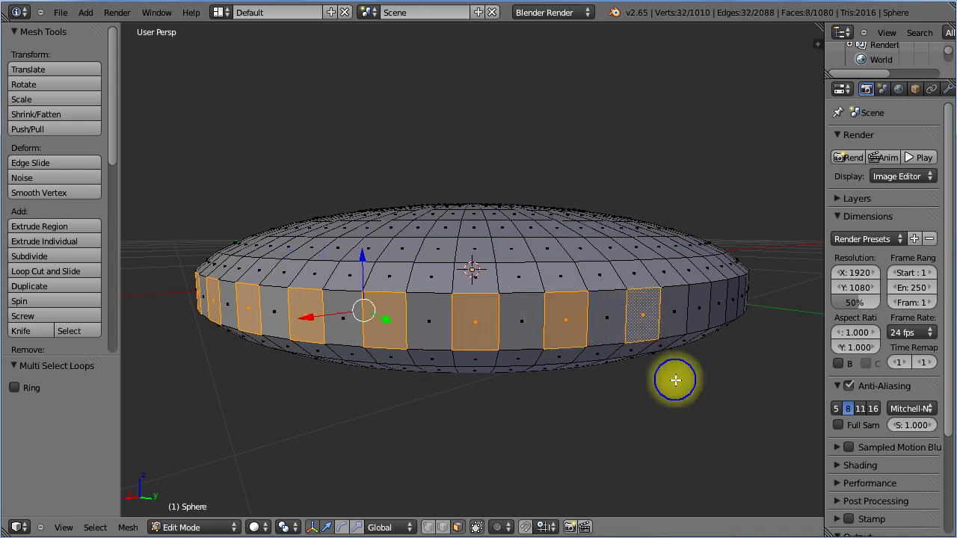
{"action": "middle_click_drag", "start_coordinate": [674, 379], "coordinate": [476, 335]}
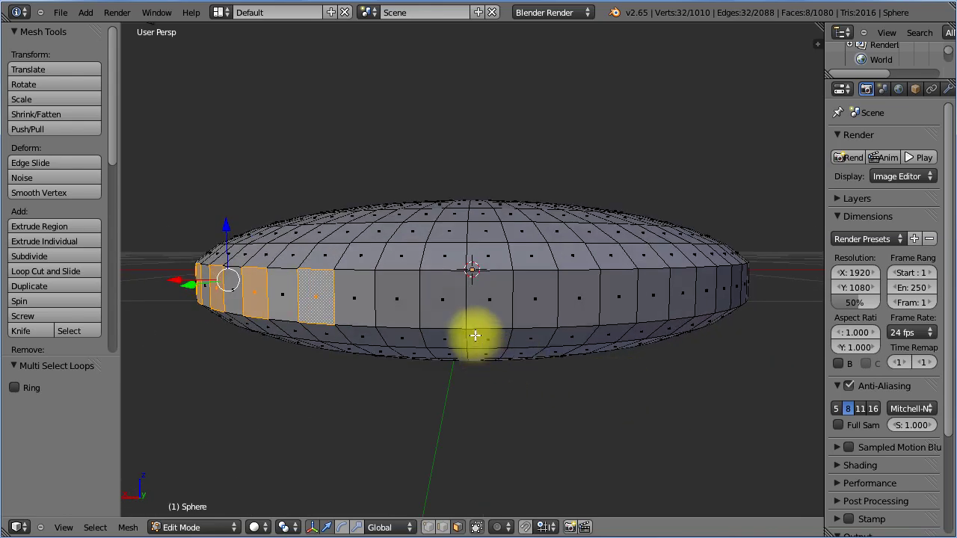
{"action": "right_click", "coordinate": [400, 293], "text": "shift"}
{"action": "right_click", "coordinate": [486, 294], "text": "shift"}
{"action": "right_click", "coordinate": [574, 296], "text": "shift"}
{"action": "right_click", "coordinate": [639, 298], "text": "shift"}
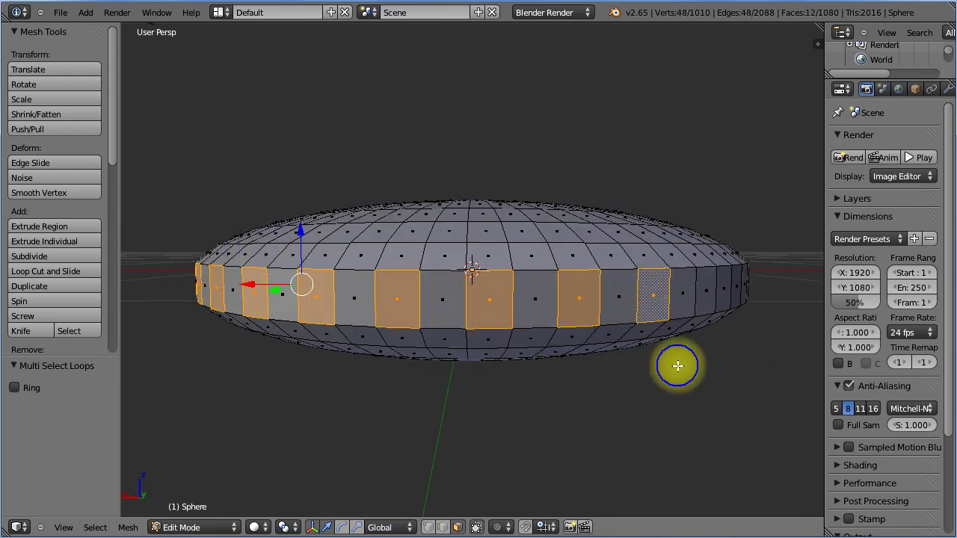
{"action": "middle_click_drag", "start_coordinate": [676, 368], "coordinate": [389, 288]}
{"action": "right_click", "coordinate": [389, 284], "text": "shift"}
{"action": "right_click", "coordinate": [487, 284], "text": "shift"}
{"action": "right_click", "coordinate": [579, 282], "text": "shift"}
{"action": "middle_click_drag", "start_coordinate": [663, 384], "coordinate": [551, 362]}
{"action": "right_click", "coordinate": [424, 298], "text": "shift"}
{"action": "right_click", "coordinate": [519, 295], "text": "shift"}
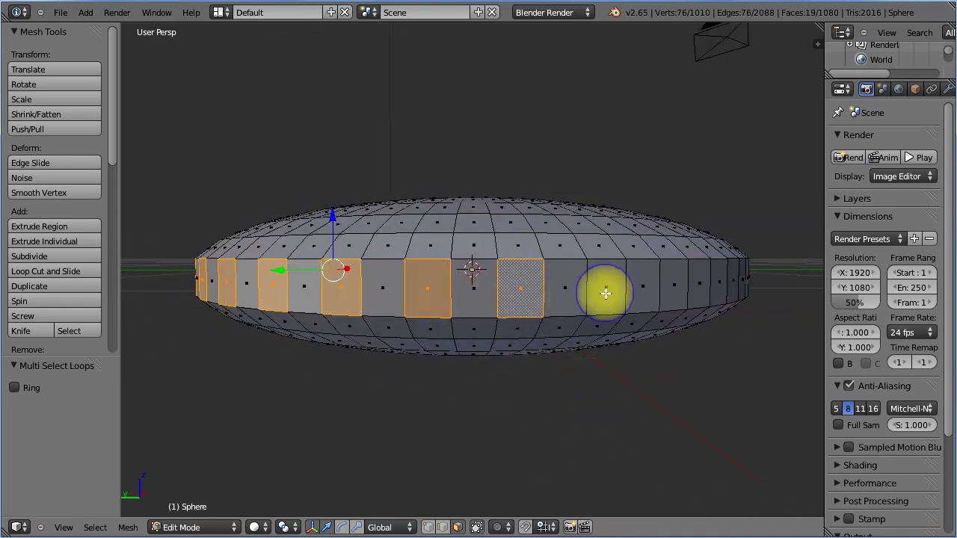
{"action": "middle_click_drag", "start_coordinate": [647, 427], "coordinate": [367, 292]}
{"action": "right_click", "coordinate": [472, 296], "text": "shift"}
{"action": "right_click", "coordinate": [555, 298], "text": "shift"}
{"action": "right_click", "coordinate": [654, 293], "text": "shift"}
{"action": "middle_click_drag", "start_coordinate": [728, 383], "coordinate": [359, 311]}
{"action": "right_click", "coordinate": [453, 311], "text": "shift"}
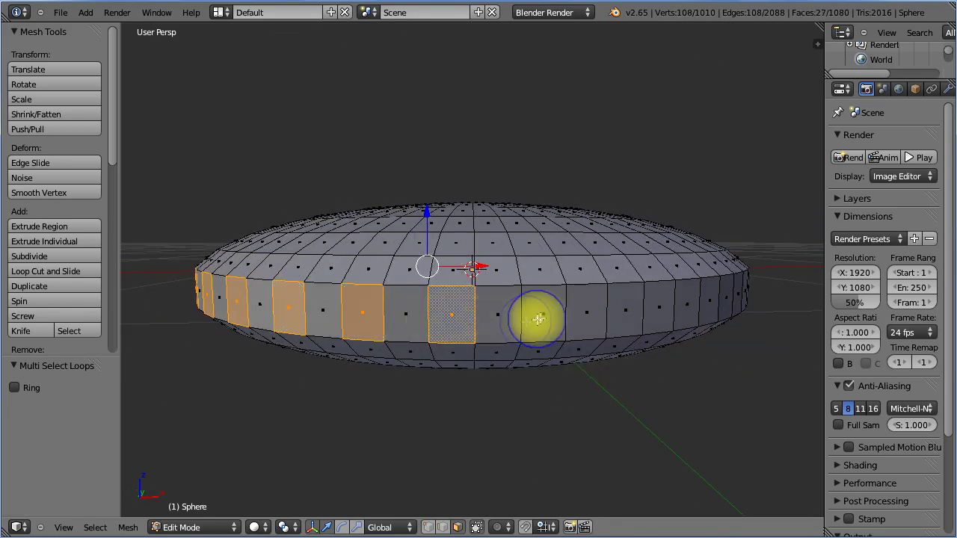
{"action": "right_click", "coordinate": [538, 314], "text": "shift"}
{"action": "right_click", "coordinate": [625, 311], "text": "shift"}
{"action": "middle_click_drag", "start_coordinate": [641, 406], "coordinate": [400, 321]}
{"action": "right_click", "coordinate": [473, 307], "text": "shift"}
{"action": "right_click", "coordinate": [563, 307], "text": "shift"}
{"action": "right_click", "coordinate": [648, 310], "text": "shift"}
{"action": "middle_click_drag", "start_coordinate": [686, 392], "coordinate": [588, 391]}
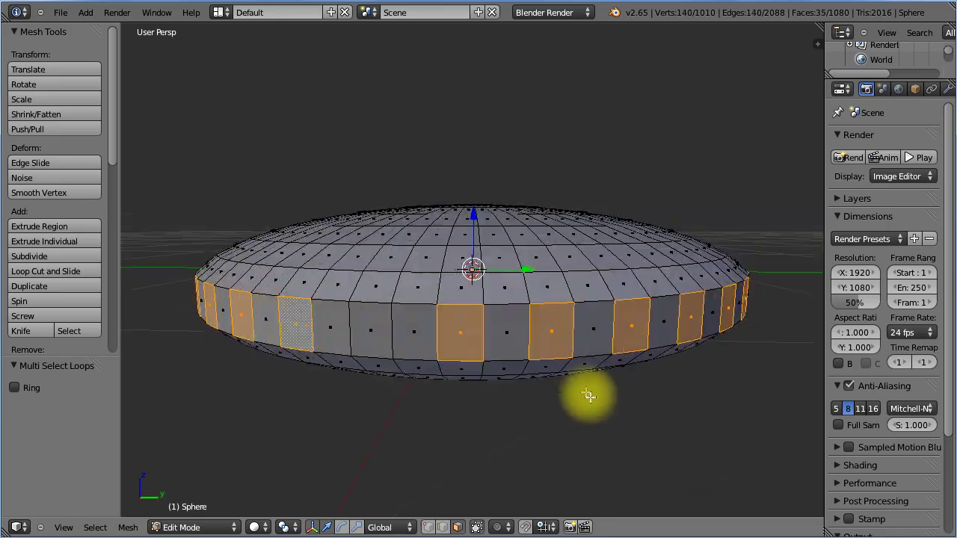
{"action": "right_click", "coordinate": [344, 336], "text": "shift"}
{"action": "right_click", "coordinate": [402, 337], "text": "shift"}
{"action": "middle_click_drag", "start_coordinate": [402, 337], "coordinate": [405, 391]}
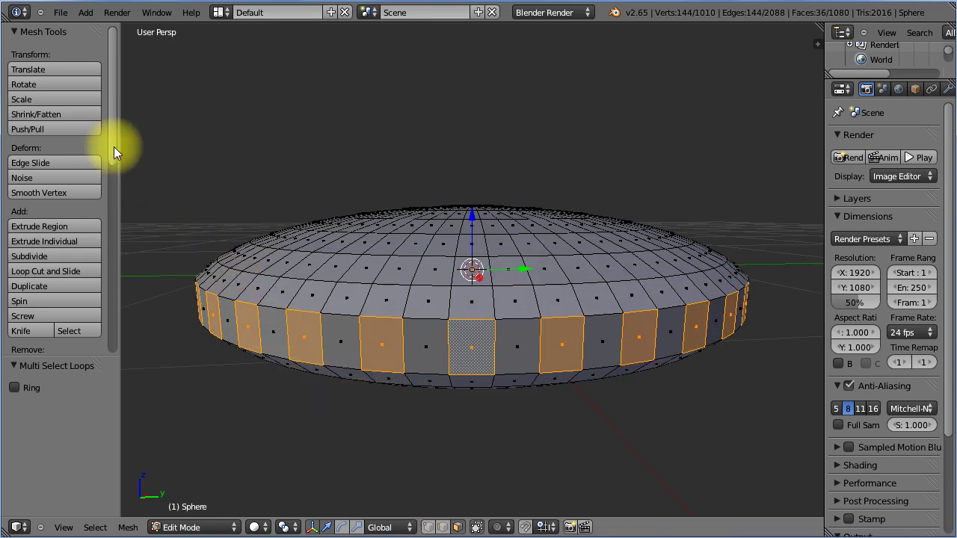
- Extrude the selected rim faces individually, pushing them inward by about 0.033, and drop the rim selection
{"action": "scroll", "coordinate": [113, 147], "scroll_direction": "down", "scroll_amount": 4}
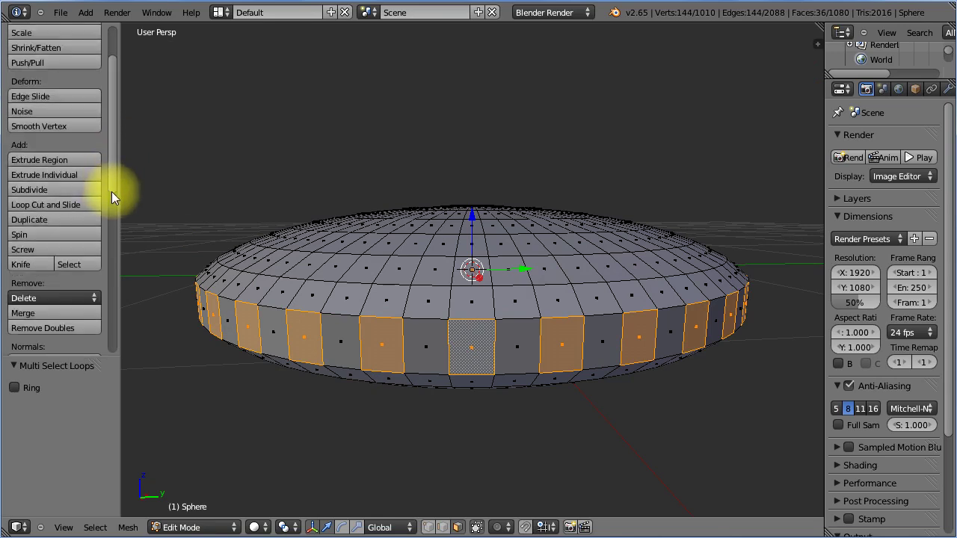
{"action": "left_click", "coordinate": [69, 176]}
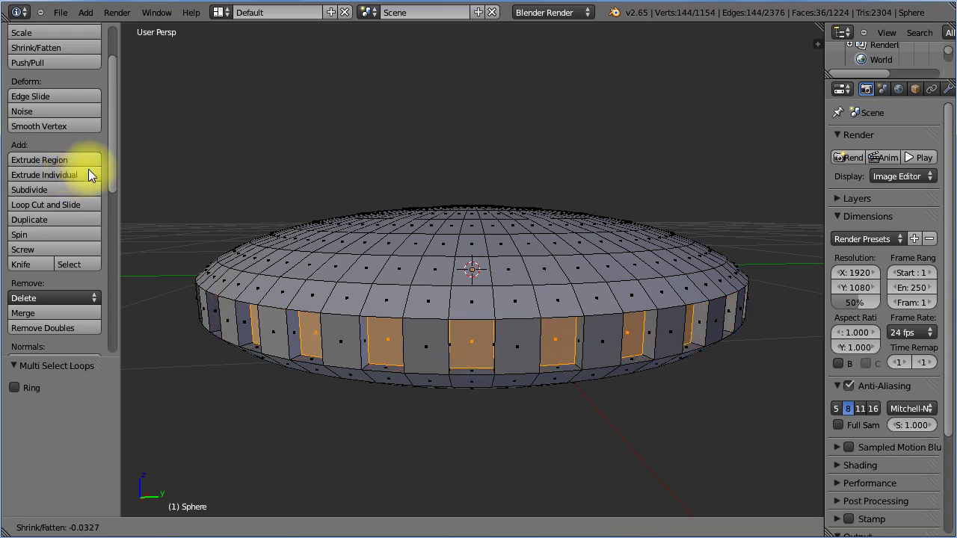
{"action": "left_click", "coordinate": [89, 174]}
{"action": "right_click", "coordinate": [258, 340]}
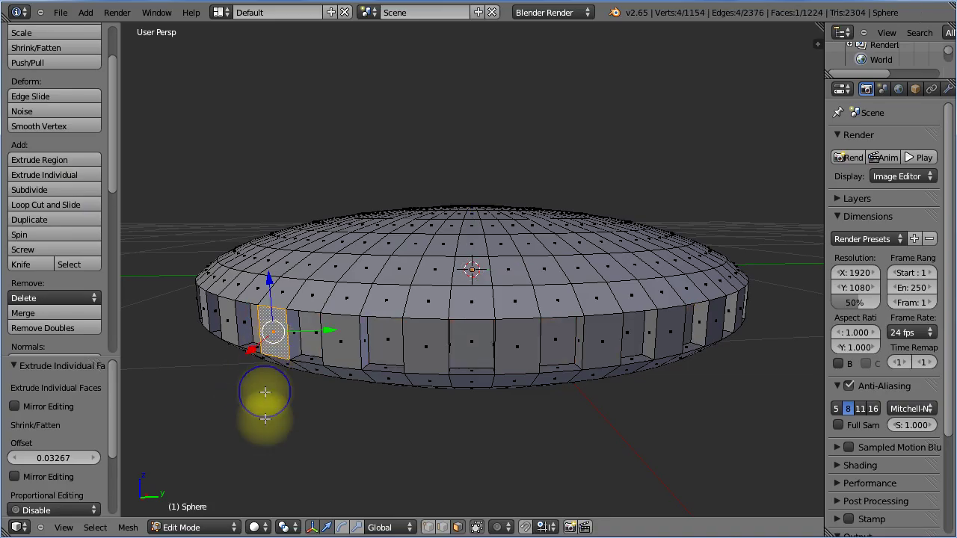
- From the bottom view, select every other face around the third ring in from the rim on the disc's underside
{"action": "middle_click_drag", "start_coordinate": [267, 416], "coordinate": [302, 402]}
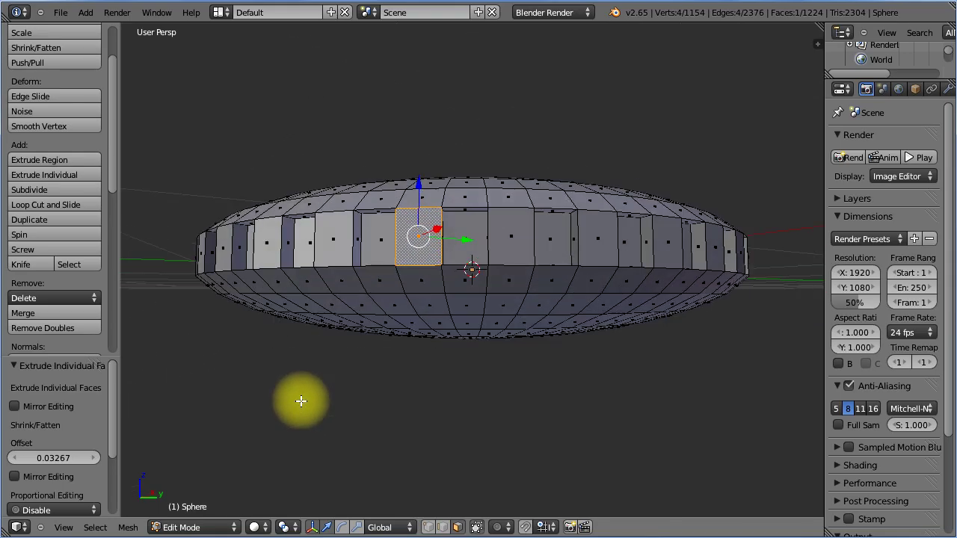
{"action": "left_click", "coordinate": [71, 528]}
{"action": "left_click", "coordinate": [112, 449]}
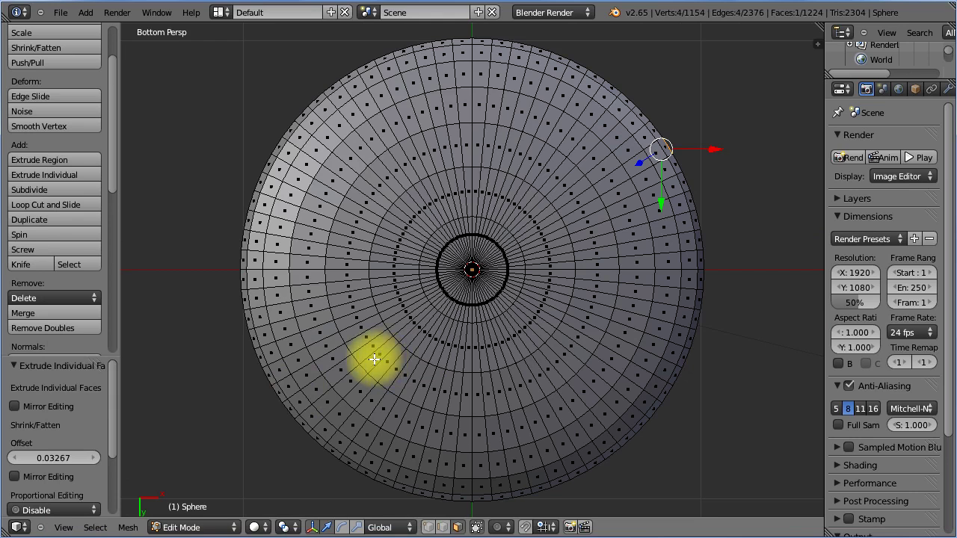
{"action": "right_click", "coordinate": [341, 411]}
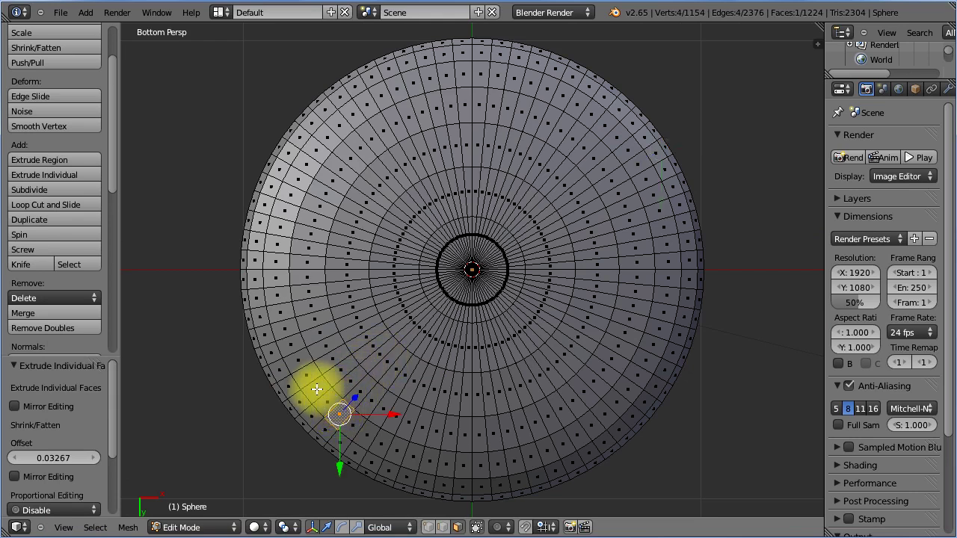
{"action": "right_click", "coordinate": [279, 328], "text": "shift"}
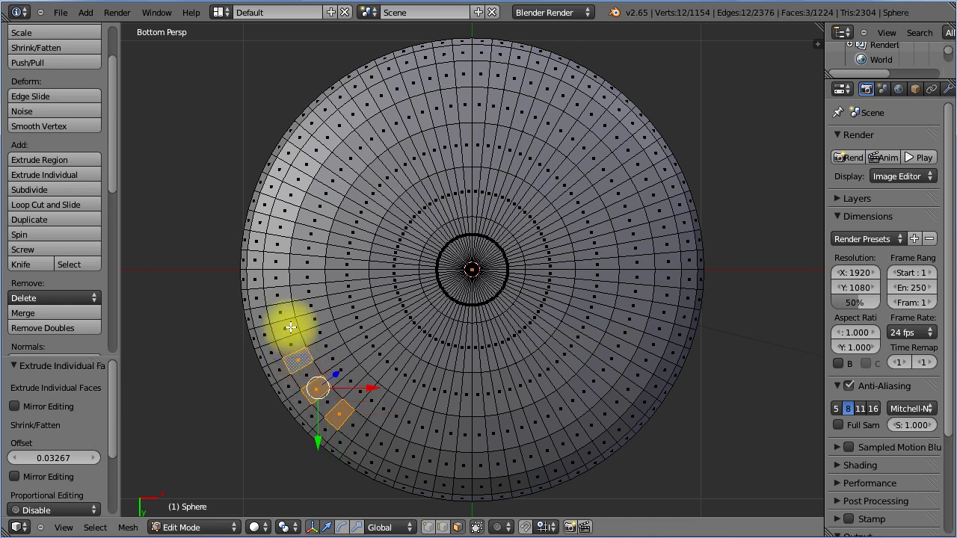
{"action": "right_click", "coordinate": [277, 295], "text": "shift"}
{"action": "right_click", "coordinate": [276, 261], "text": "shift"}
{"action": "right_click", "coordinate": [284, 229], "text": "shift"}
{"action": "right_click", "coordinate": [289, 194], "text": "shift"}
{"action": "right_click", "coordinate": [306, 164], "text": "shift"}
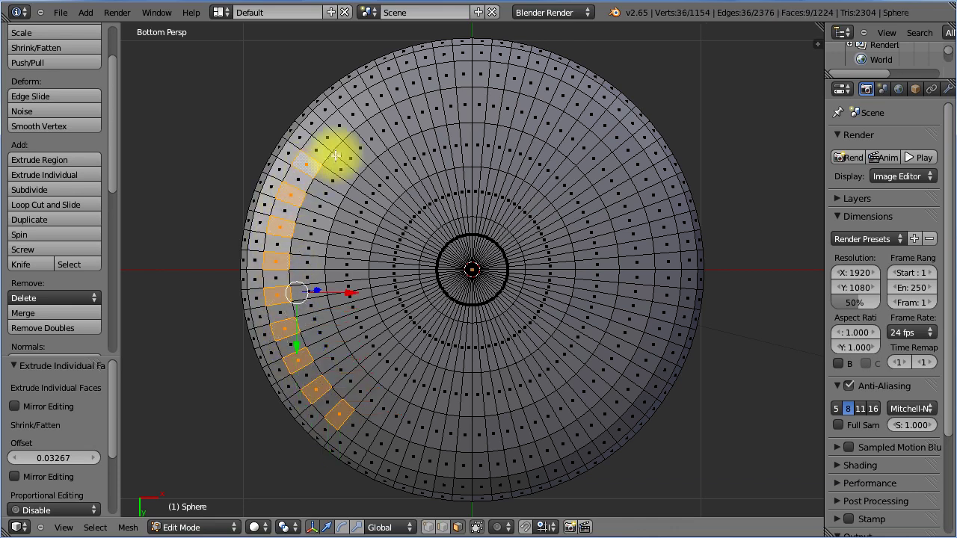
{"action": "right_click", "coordinate": [327, 137], "text": "shift"}
{"action": "right_click", "coordinate": [352, 112], "text": "shift"}
{"action": "right_click", "coordinate": [413, 82], "text": "shift"}
{"action": "right_click", "coordinate": [446, 74], "text": "shift"}
{"action": "right_click", "coordinate": [480, 73], "text": "shift"}
{"action": "right_click", "coordinate": [515, 77], "text": "shift"}
{"action": "right_click", "coordinate": [548, 88], "text": "shift"}
{"action": "right_click", "coordinate": [578, 106], "text": "shift"}
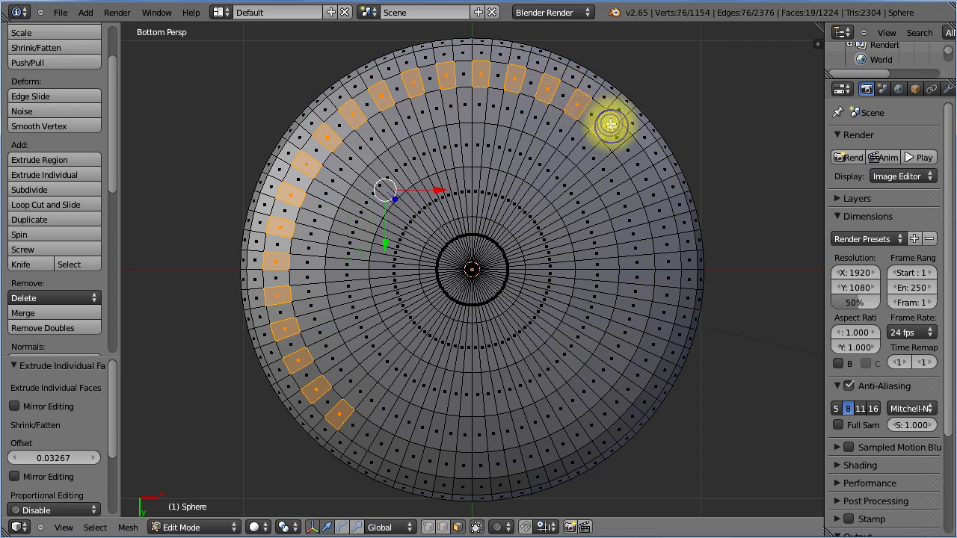
{"action": "right_click", "coordinate": [604, 124], "text": "shift"}
{"action": "right_click", "coordinate": [646, 178], "text": "shift"}
{"action": "right_click", "coordinate": [659, 211], "text": "shift"}
{"action": "right_click", "coordinate": [668, 278], "text": "shift"}
{"action": "right_click", "coordinate": [664, 311], "text": "shift"}
{"action": "right_click", "coordinate": [653, 342], "text": "shift"}
{"action": "right_click", "coordinate": [637, 374], "text": "shift"}
{"action": "right_click", "coordinate": [618, 402], "text": "shift"}
{"action": "right_click", "coordinate": [591, 426], "text": "shift"}
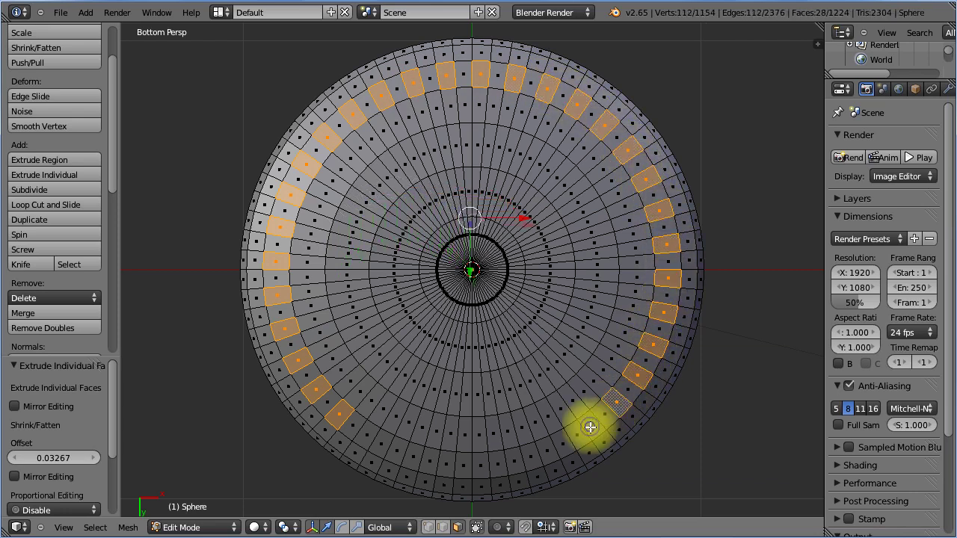
{"action": "right_click", "coordinate": [563, 444], "text": "shift"}
{"action": "right_click", "coordinate": [531, 457], "text": "shift"}
{"action": "right_click", "coordinate": [497, 464], "text": "shift"}
{"action": "right_click", "coordinate": [430, 461], "text": "shift"}
{"action": "right_click", "coordinate": [397, 451], "text": "shift"}
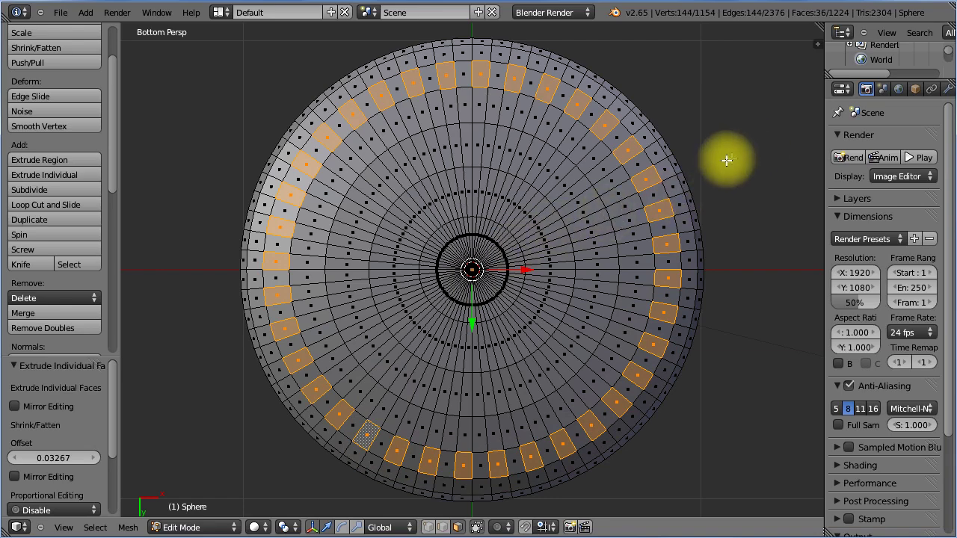
- Extrude the selected underside faces outward along their normal by about 0.0096
{"action": "middle_click_drag", "start_coordinate": [699, 118], "coordinate": [694, 276]}
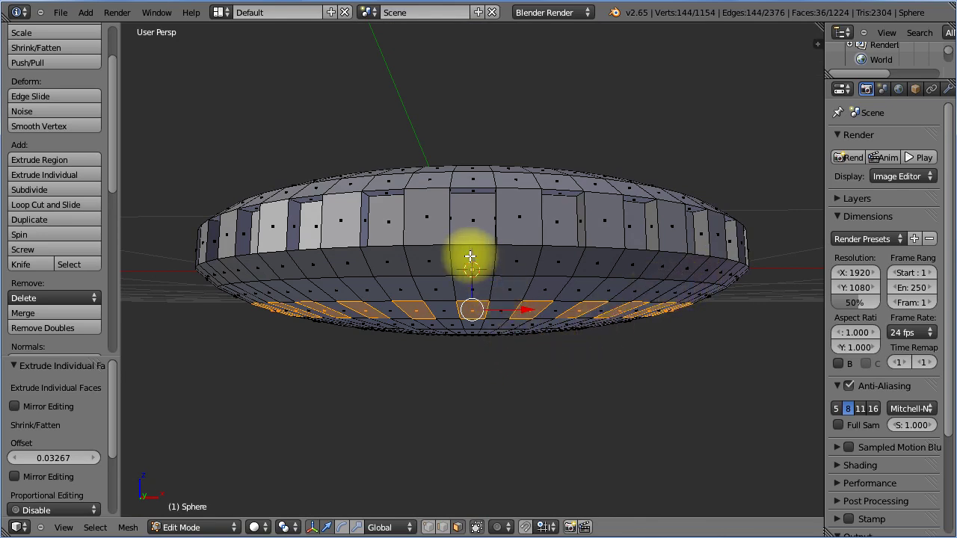
{"action": "key", "text": "e"}
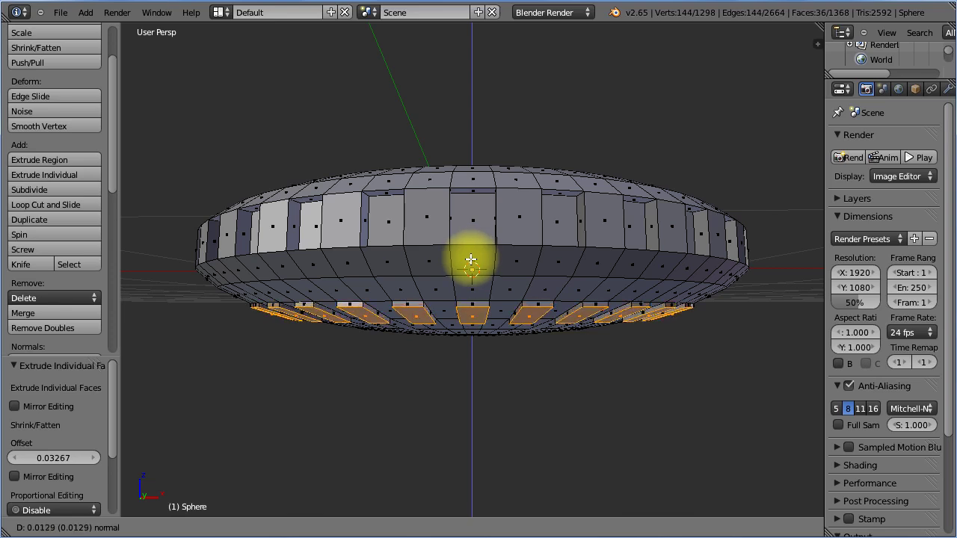
{"action": "left_click", "coordinate": [471, 259]}
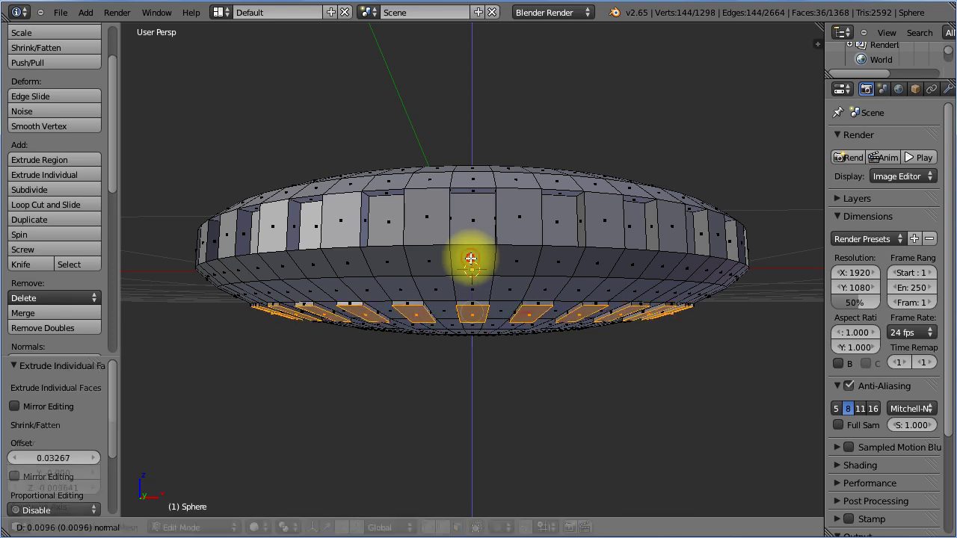
{"action": "key", "text": "e"}
{"action": "left_click", "coordinate": [470, 259]}
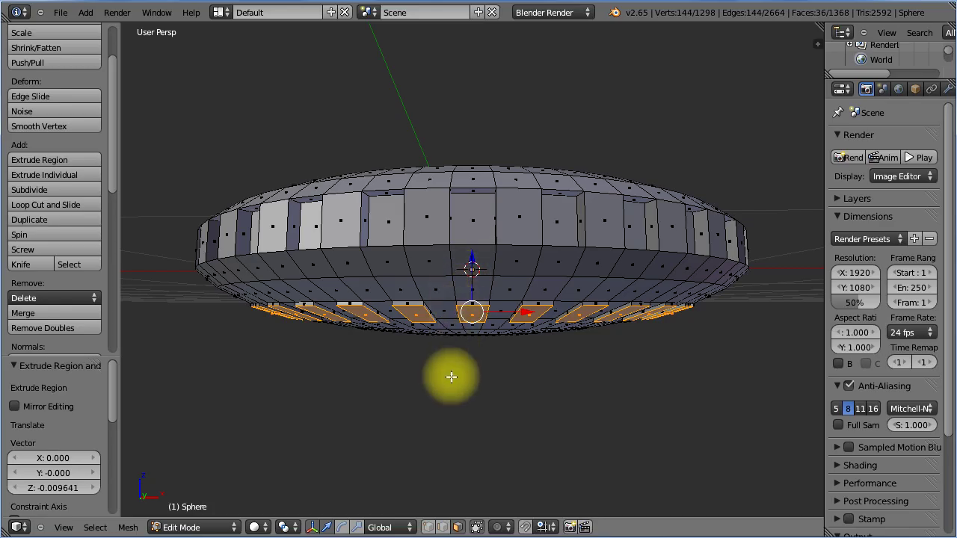
- From the bottom view, select all faces of the two innermost rings at the centre of the underside
{"action": "middle_click_drag", "start_coordinate": [441, 404], "coordinate": [382, 409]}
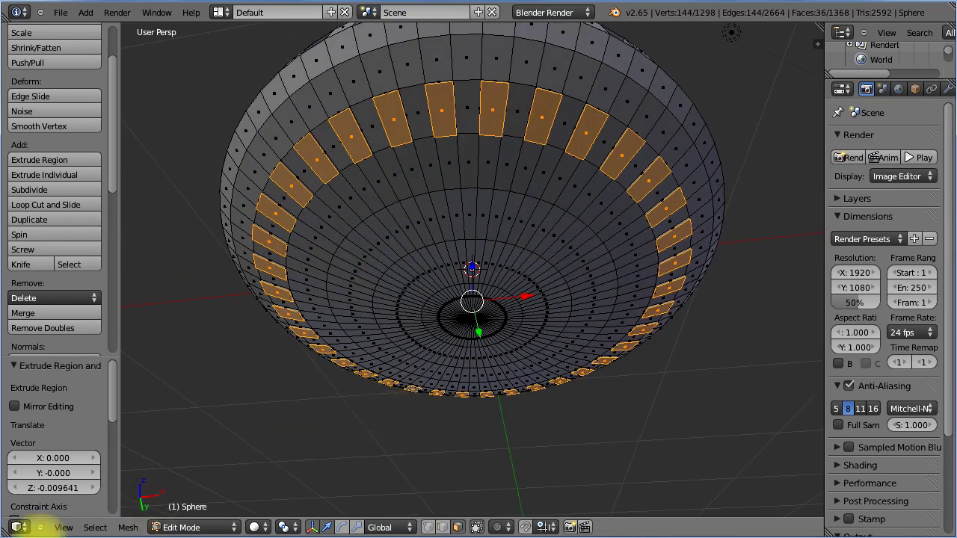
{"action": "left_click", "coordinate": [64, 527]}
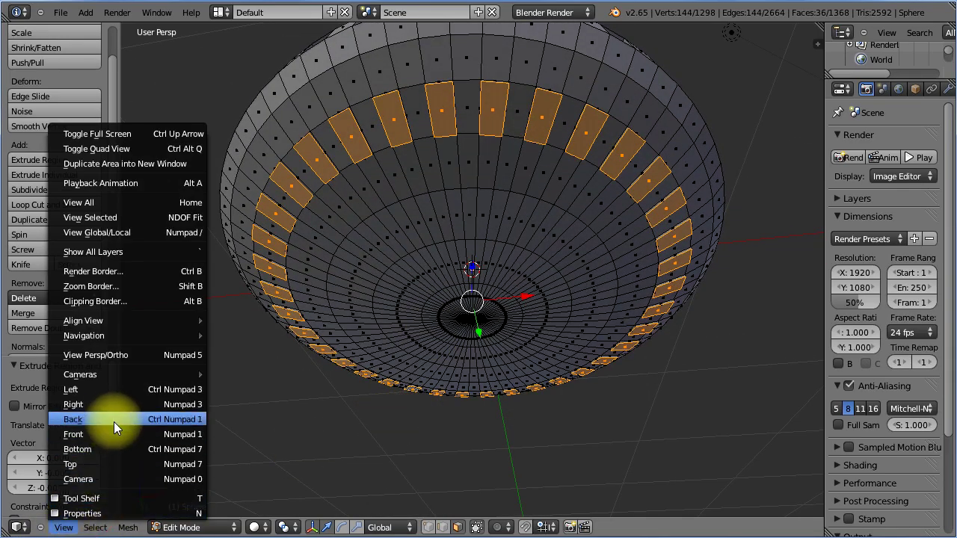
{"action": "left_click", "coordinate": [105, 449]}
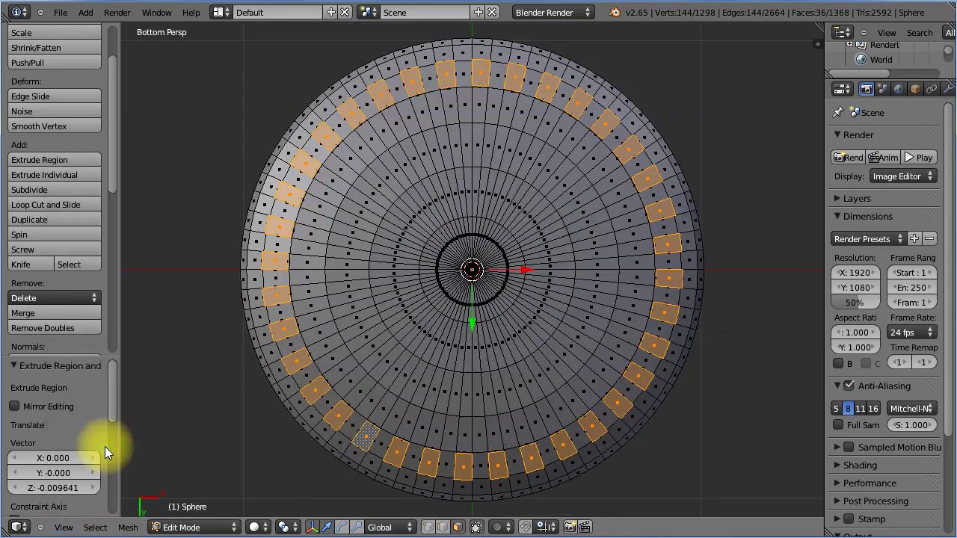
{"action": "scroll", "coordinate": [489, 374], "scroll_direction": "up", "scroll_amount": 2}
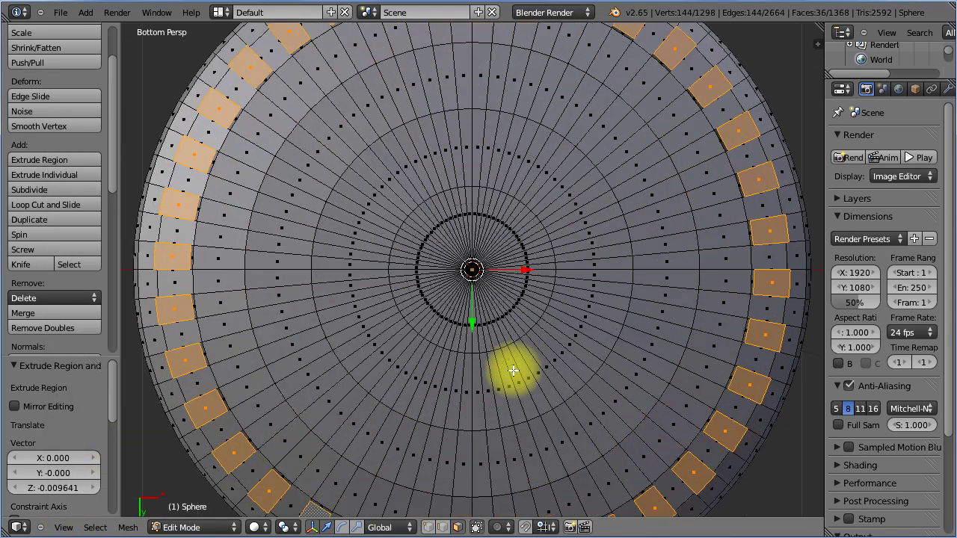
{"action": "right_click", "coordinate": [441, 379]}
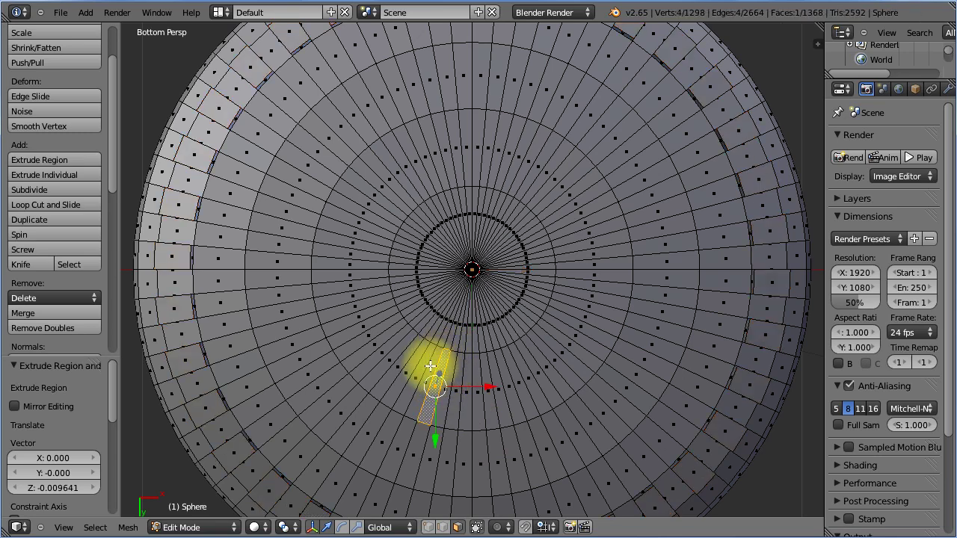
{"action": "mouse_move", "coordinate": [439, 370]}
{"action": "left_mouse_down"}
{"action": "mouse_move", "coordinate": [412, 358]}
{"action": "mouse_move", "coordinate": [392, 310]}
{"action": "mouse_move", "coordinate": [403, 225]}
{"action": "mouse_move", "coordinate": [437, 197]}
{"action": "mouse_move", "coordinate": [491, 187]}
{"action": "mouse_move", "coordinate": [518, 199]}
{"action": "mouse_move", "coordinate": [550, 235]}
{"action": "mouse_move", "coordinate": [550, 317]}
{"action": "mouse_move", "coordinate": [522, 352]}
{"action": "mouse_move", "coordinate": [499, 360]}
{"action": "mouse_move", "coordinate": [439, 343]}
{"action": "left_mouse_up"}
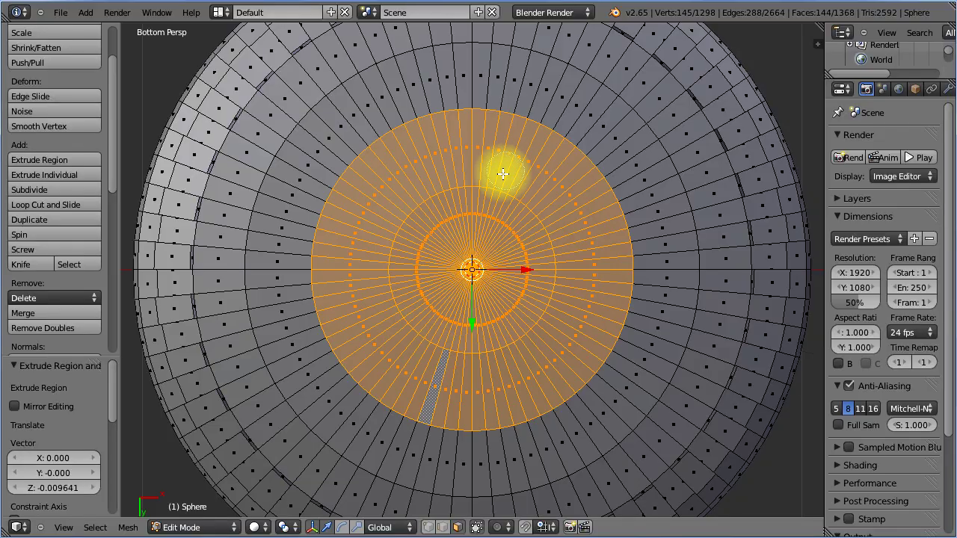
{"action": "middle_click_drag", "start_coordinate": [505, 172], "coordinate": [499, 307]}
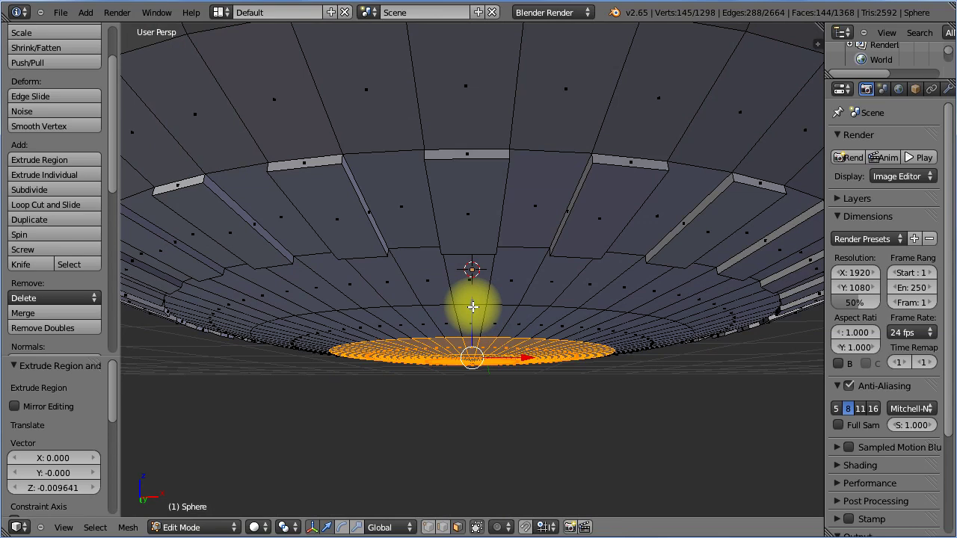
- Move the selected centre faces up into the disc along Z by about 0.1, and again by about 0.018
{"action": "key", "text": "g"}
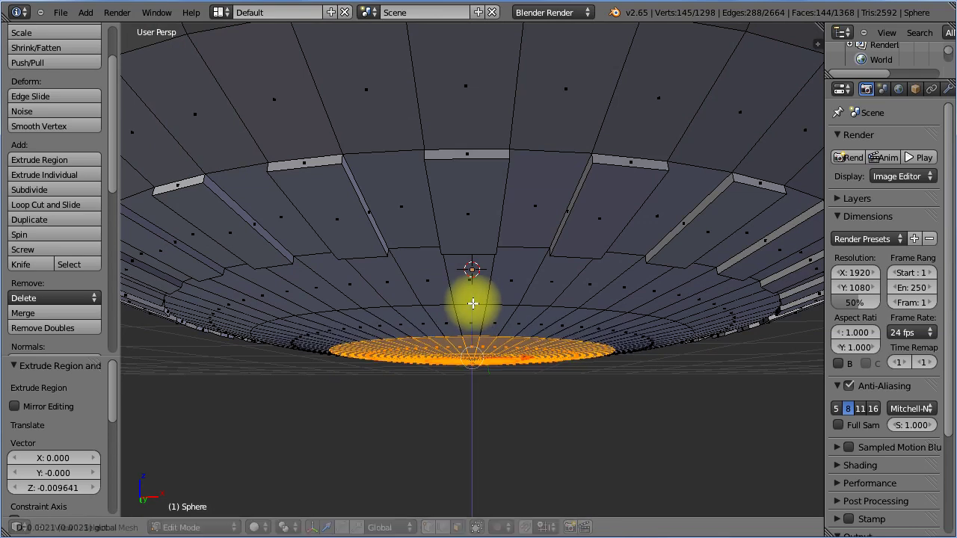
{"action": "key", "text": "z"}
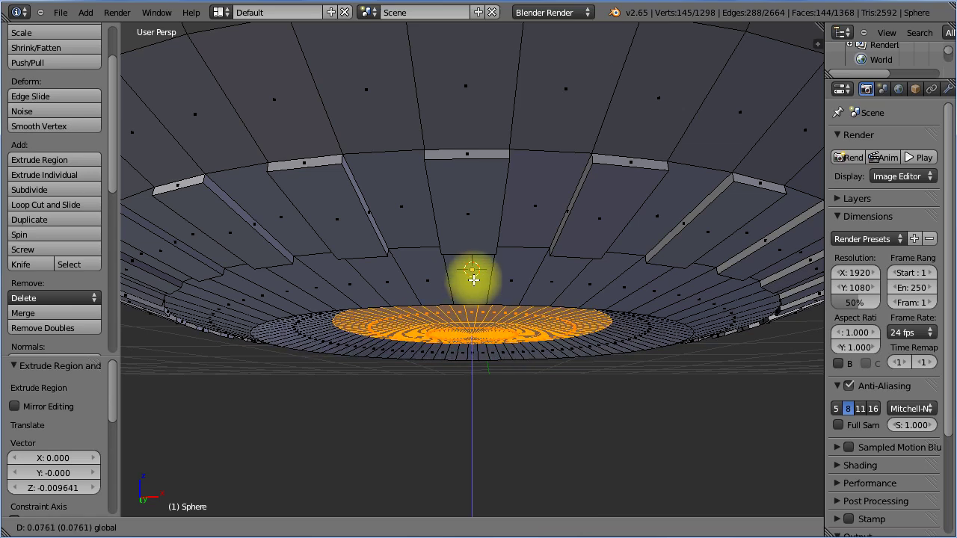
{"action": "left_click", "coordinate": [471, 271]}
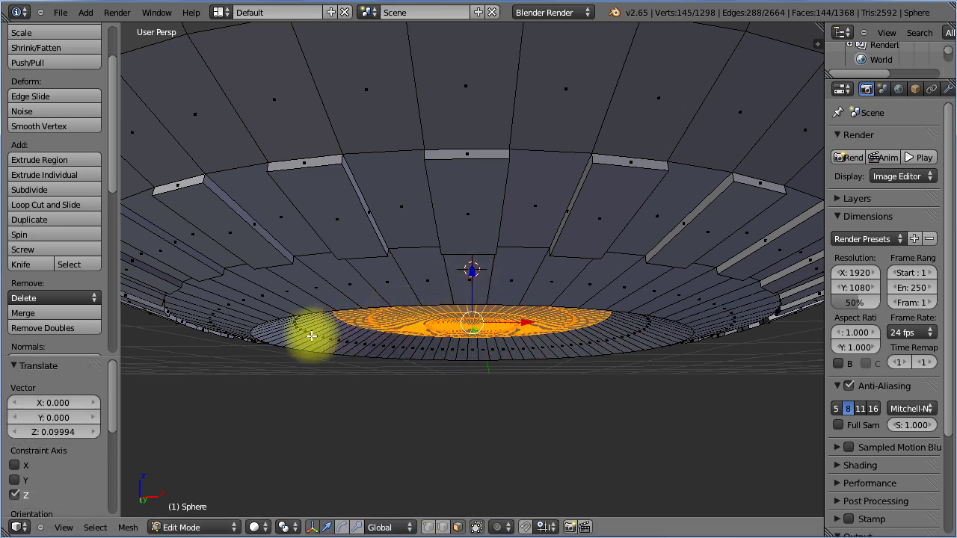
{"action": "key", "text": "g"}
{"action": "key", "text": "z"}
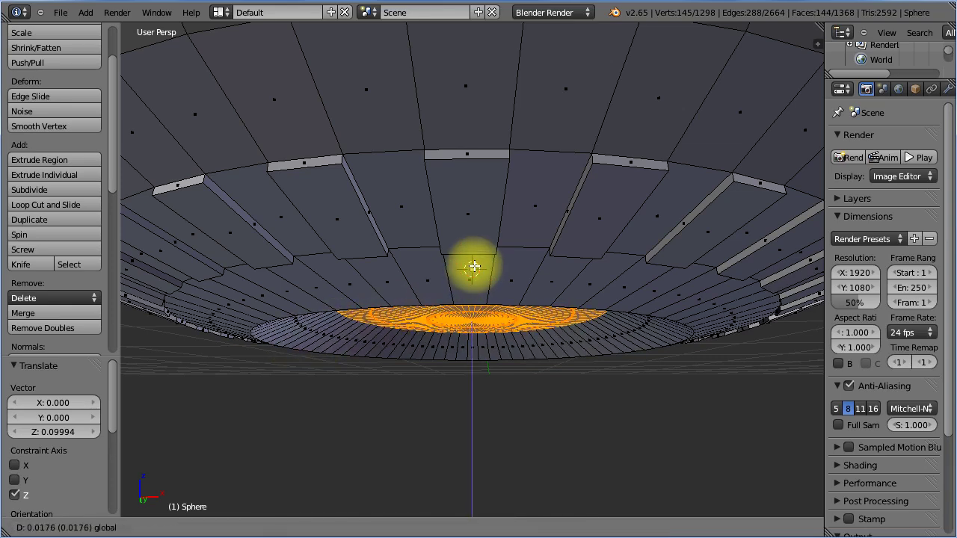
{"action": "left_click", "coordinate": [474, 268]}
- From below, select every other face around the outer ring of the recessed centre on the underside
{"action": "mouse_move", "coordinate": [425, 412]}
{"action": "middle_mouse_down"}
{"action": "mouse_move", "coordinate": [427, 355]}
{"action": "mouse_move", "coordinate": [406, 342]}
{"action": "mouse_move", "coordinate": [423, 346]}
{"action": "mouse_move", "coordinate": [423, 404]}
{"action": "middle_mouse_up"}
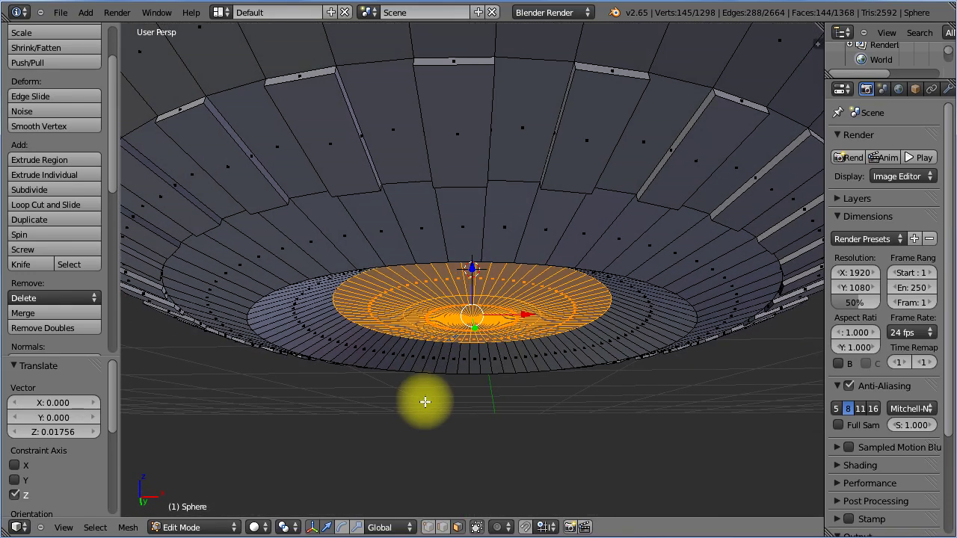
{"action": "middle_click_drag", "start_coordinate": [424, 397], "coordinate": [449, 316]}
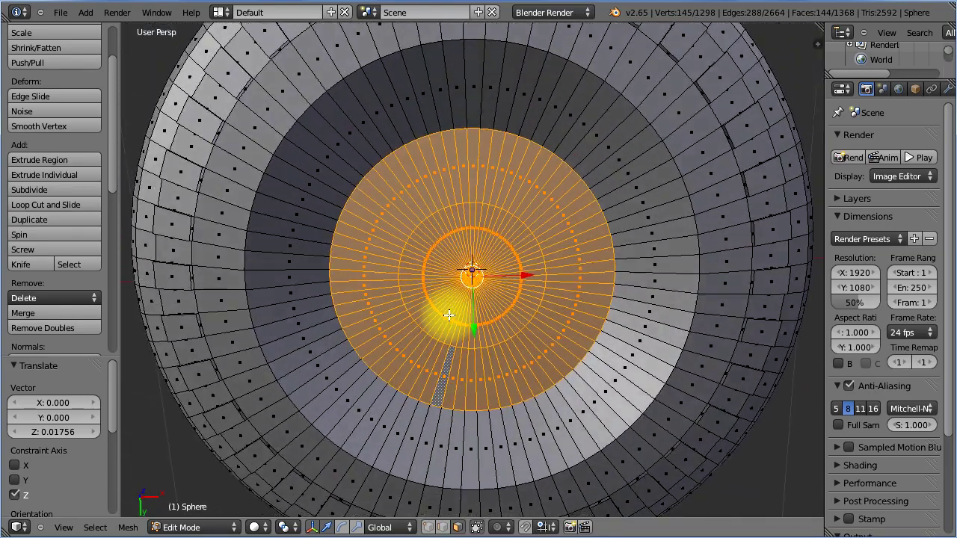
{"action": "right_click", "coordinate": [399, 349]}
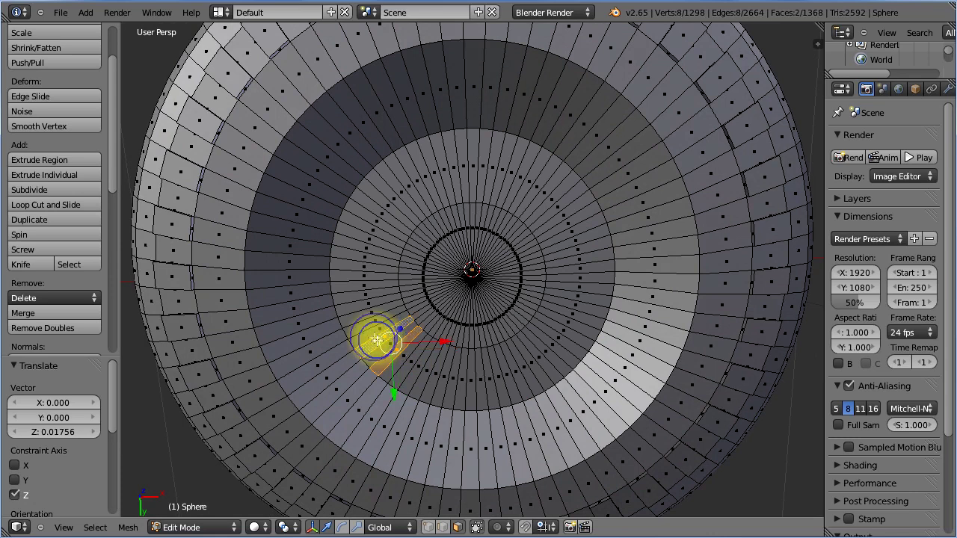
{"action": "right_click", "coordinate": [360, 312], "text": "shift"}
{"action": "right_click", "coordinate": [357, 284], "text": "shift"}
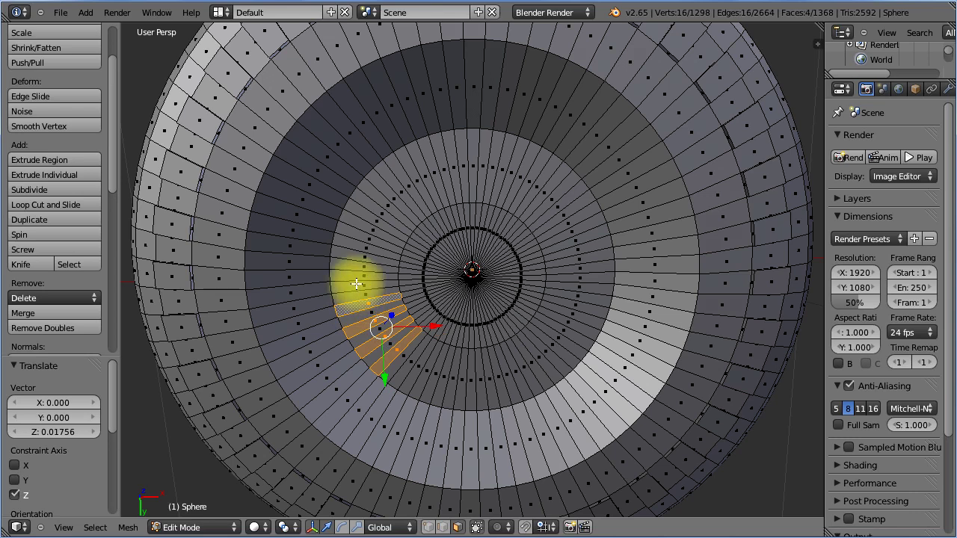
{"action": "right_click", "coordinate": [358, 245], "text": "shift"}
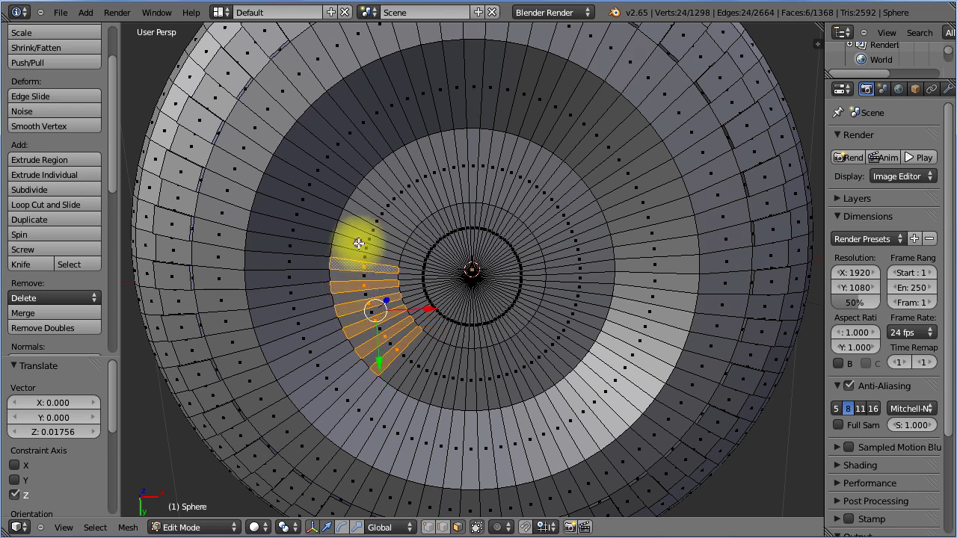
{"action": "right_click", "coordinate": [381, 187], "text": "shift"}
{"action": "right_click", "coordinate": [423, 160], "text": "shift"}
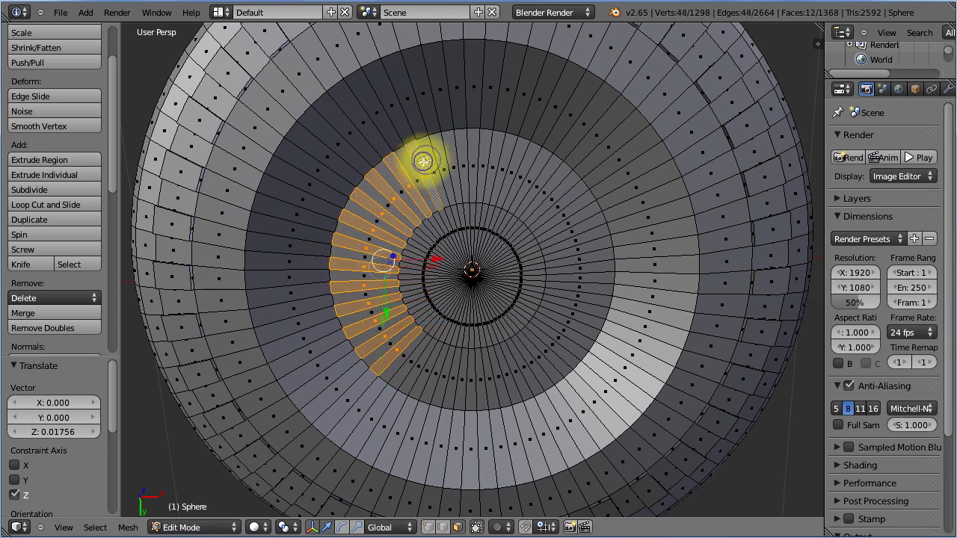
{"action": "right_click", "coordinate": [485, 154], "text": "shift"}
{"action": "right_click", "coordinate": [531, 173], "text": "shift"}
{"action": "right_click", "coordinate": [573, 207], "text": "shift"}
{"action": "right_click", "coordinate": [590, 249], "text": "shift"}
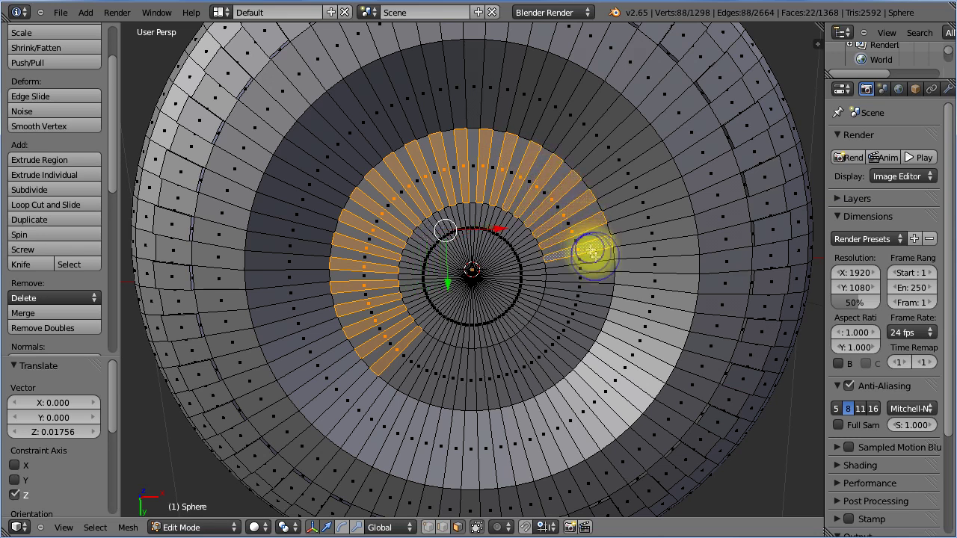
{"action": "right_click", "coordinate": [582, 301], "text": "shift"}
{"action": "right_click", "coordinate": [566, 337], "text": "shift"}
{"action": "right_click", "coordinate": [539, 368], "text": "shift"}
{"action": "right_click", "coordinate": [487, 391], "text": "shift"}
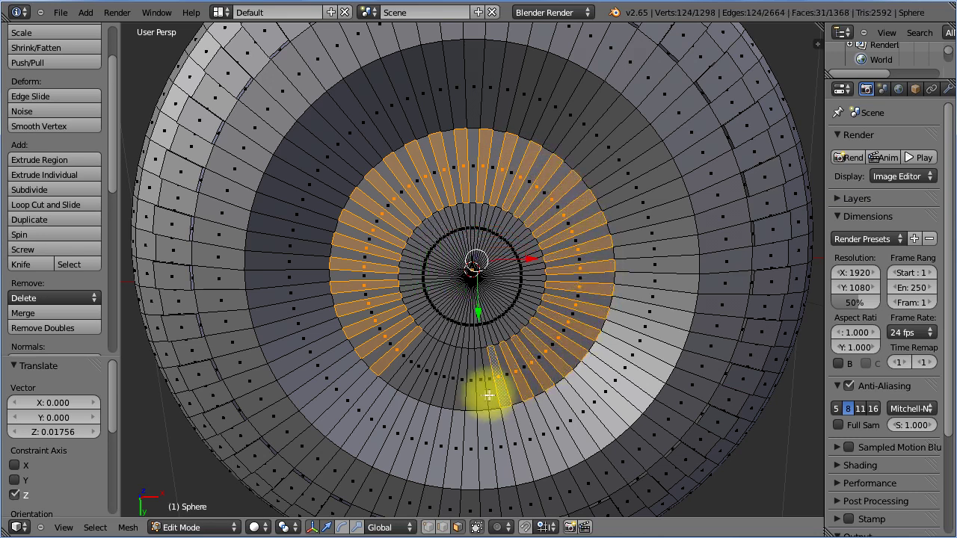
{"action": "right_click", "coordinate": [438, 397], "text": "shift"}
{"action": "right_click", "coordinate": [404, 382], "text": "shift"}
{"action": "right_click", "coordinate": [404, 380], "text": "shift"}
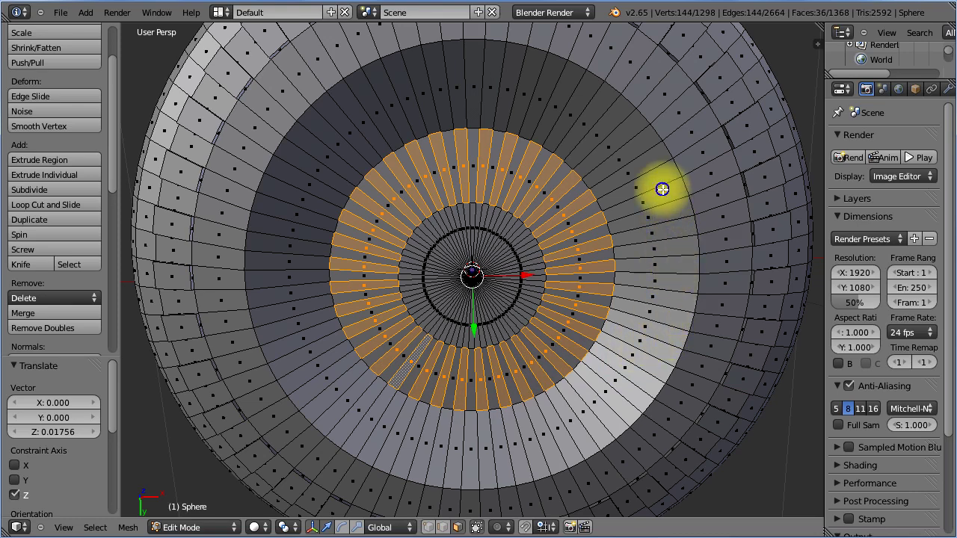
{"action": "right_click", "coordinate": [662, 189]}
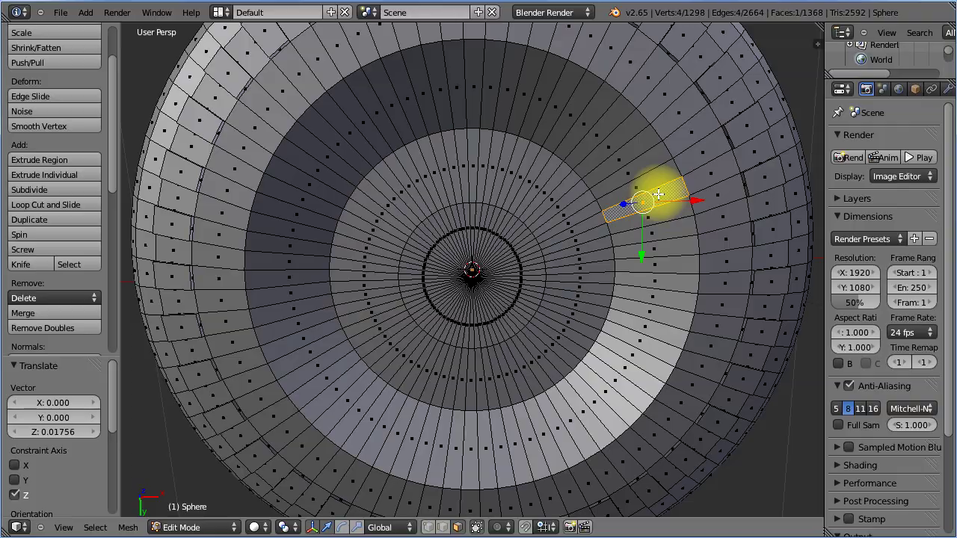
{"action": "key", "text": "ctrl+z"}
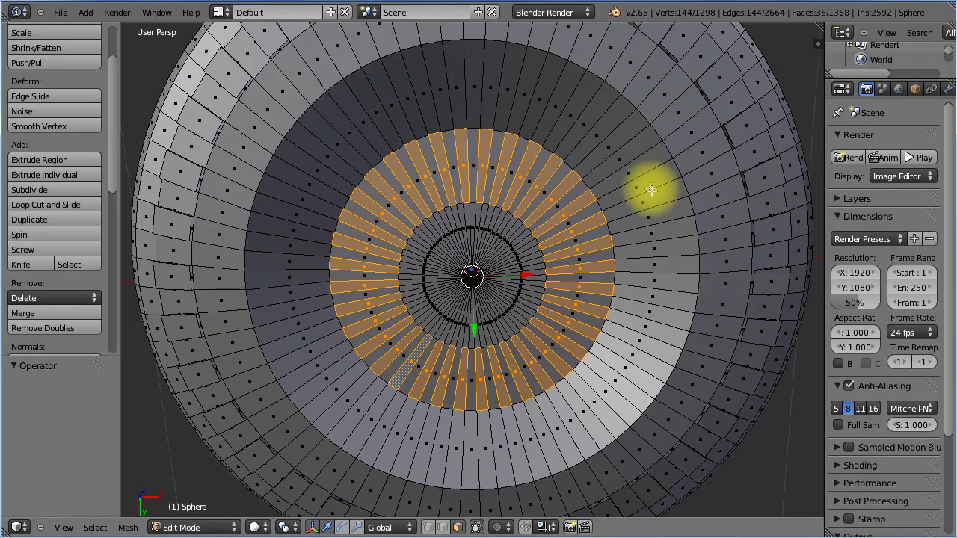
- Extrude the selected alternate faces by about 0.0067 along their normal and move them down along Z by about 0.037
{"action": "middle_click_drag", "start_coordinate": [652, 191], "coordinate": [640, 293]}
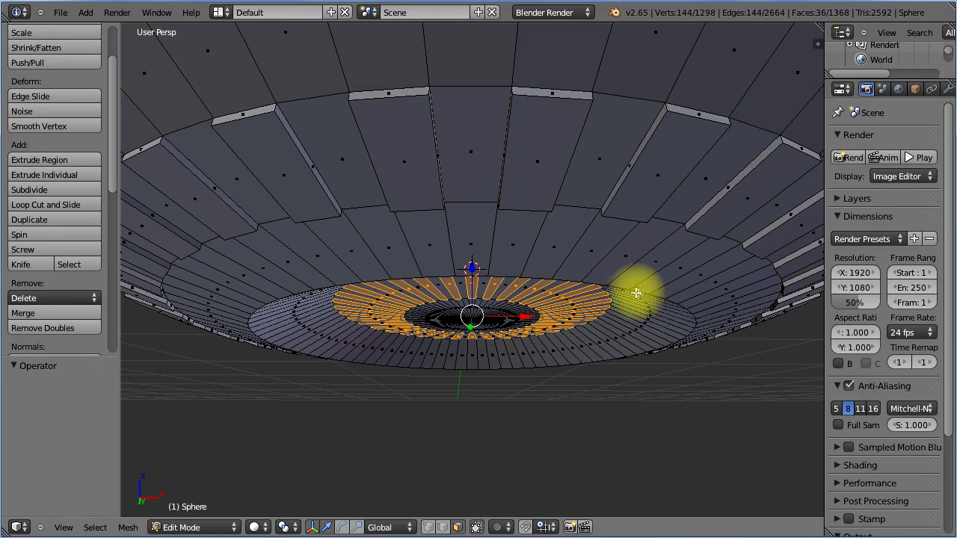
{"action": "key", "text": "e"}
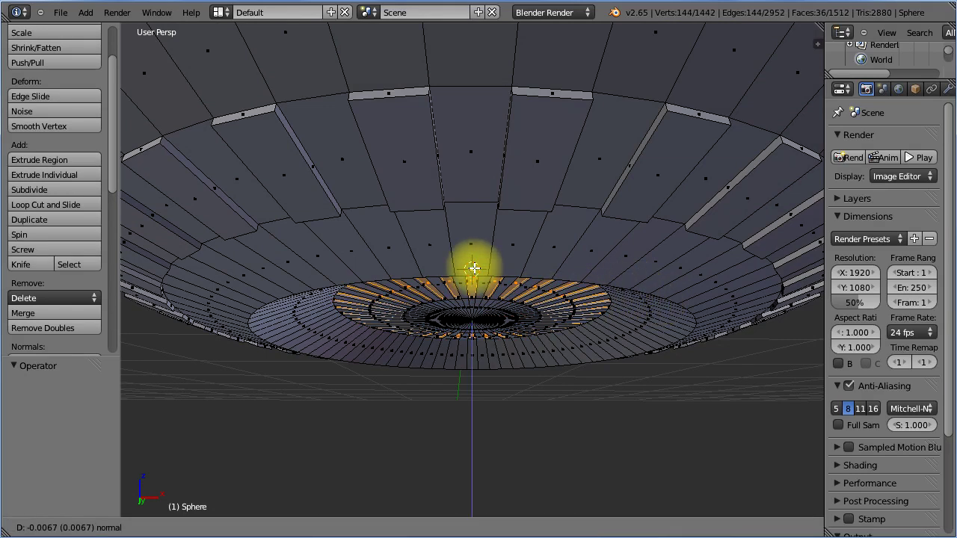
{"action": "left_click", "coordinate": [474, 270]}
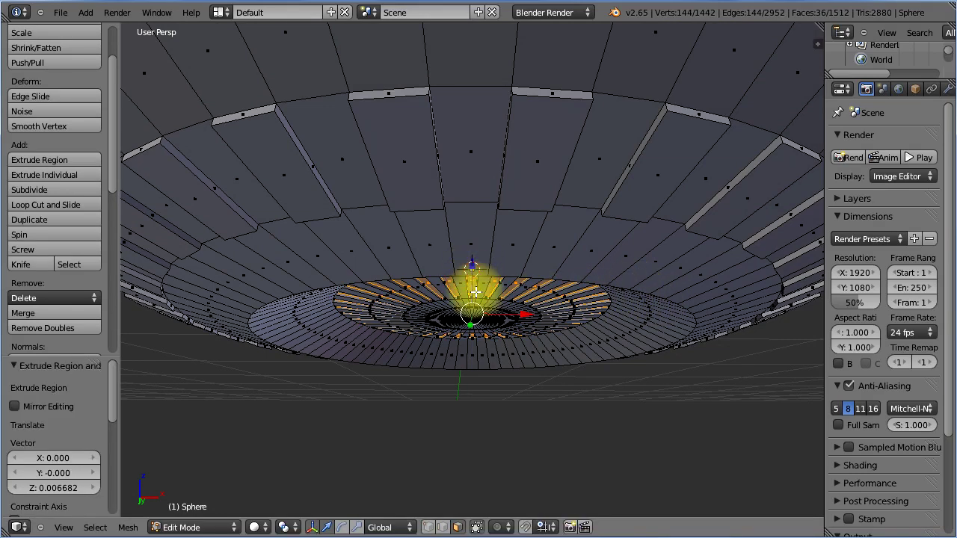
{"action": "right_click", "coordinate": [498, 292]}
{"action": "key", "text": "ctrl+z"}
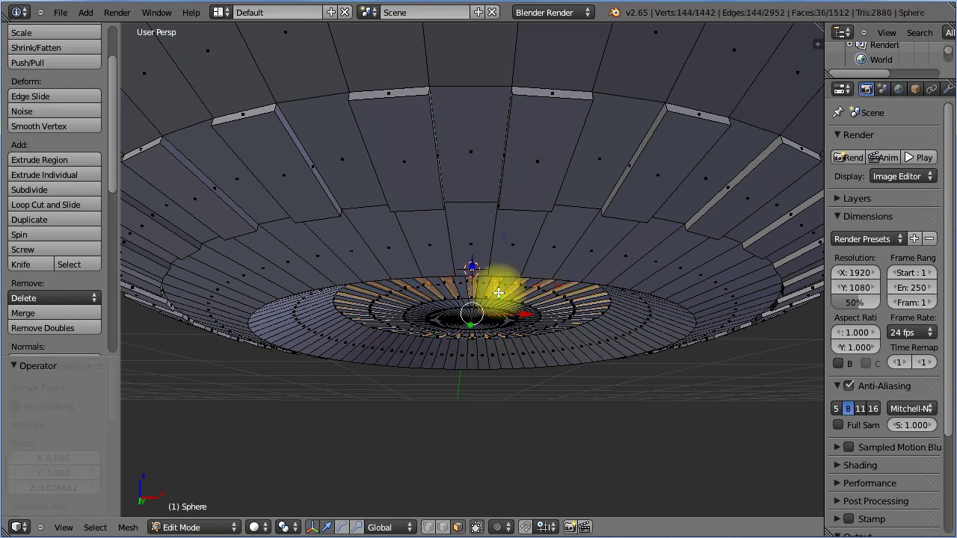
{"action": "key", "text": "g"}
{"action": "key", "text": "z"}
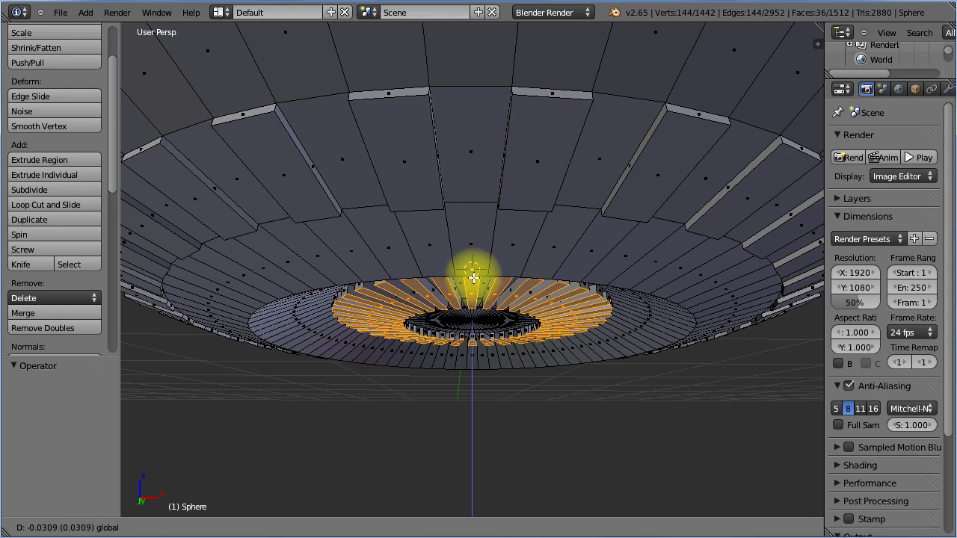
{"action": "left_click", "coordinate": [474, 280]}
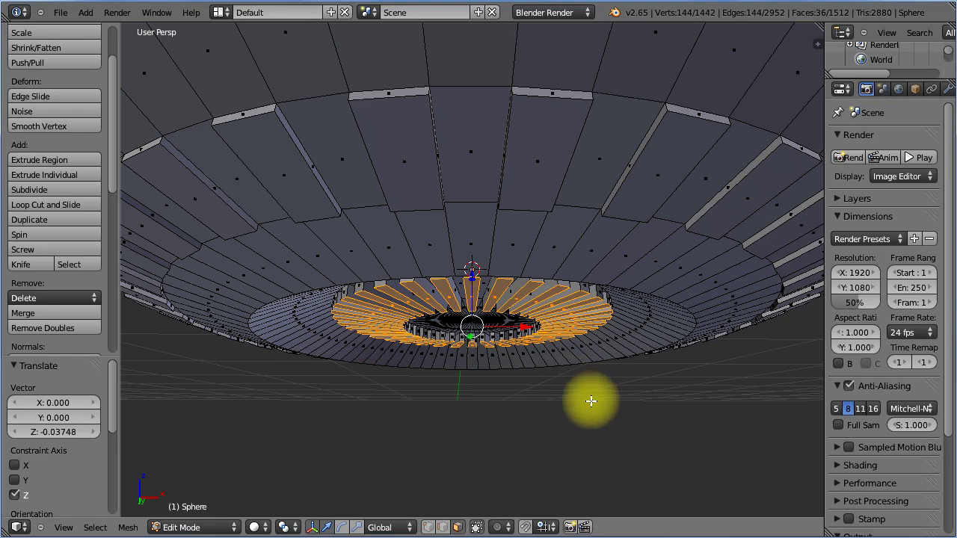
- Leave Edit Mode and inspect the whole disc from the side and from above
{"action": "key", "text": "Tab"}
{"action": "middle_click_drag", "start_coordinate": [608, 416], "coordinate": [596, 378]}
{"action": "scroll", "coordinate": [596, 372], "scroll_direction": "down", "scroll_amount": 3}
{"action": "scroll", "coordinate": [572, 344], "scroll_direction": "down", "scroll_amount": 5}
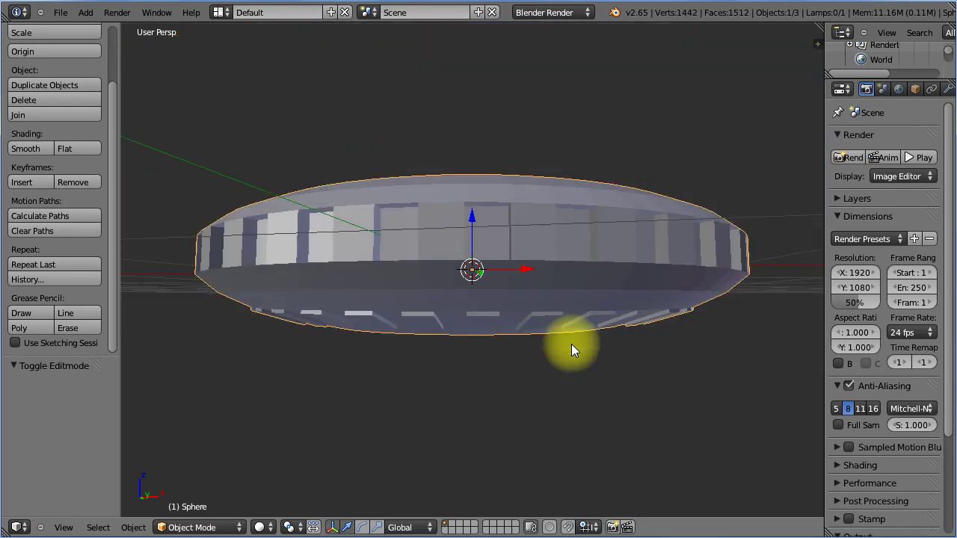
{"action": "middle_click_drag", "start_coordinate": [572, 342], "coordinate": [534, 436]}
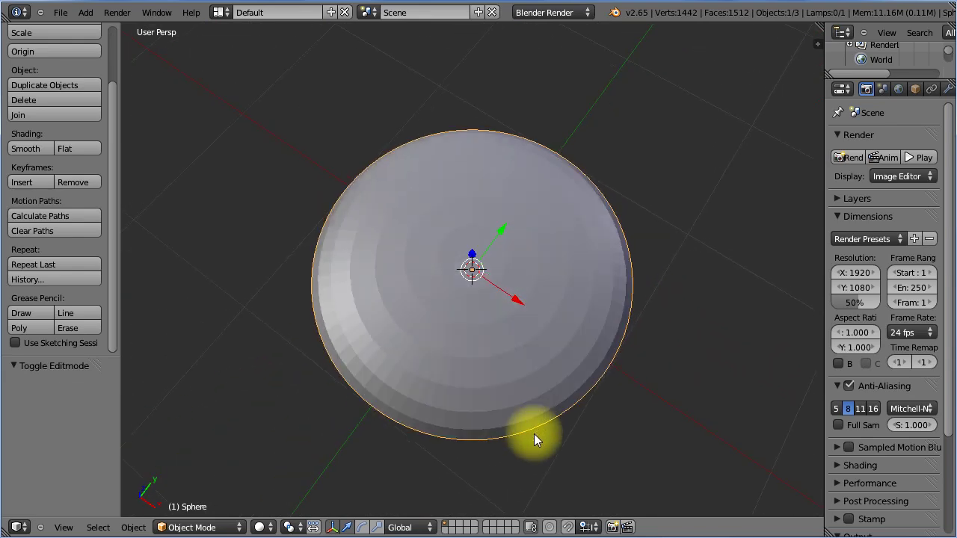
{"action": "middle_click_drag", "start_coordinate": [568, 351], "coordinate": [570, 365]}
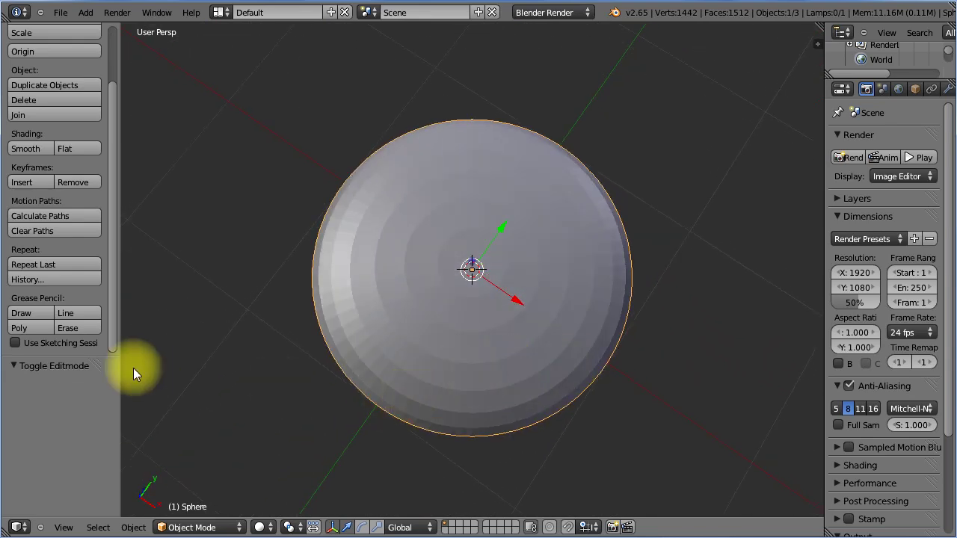
- In Edit Mode from the top view, select every other face around the third ring in from the rim on the disc's upper side
{"action": "left_click", "coordinate": [64, 528]}
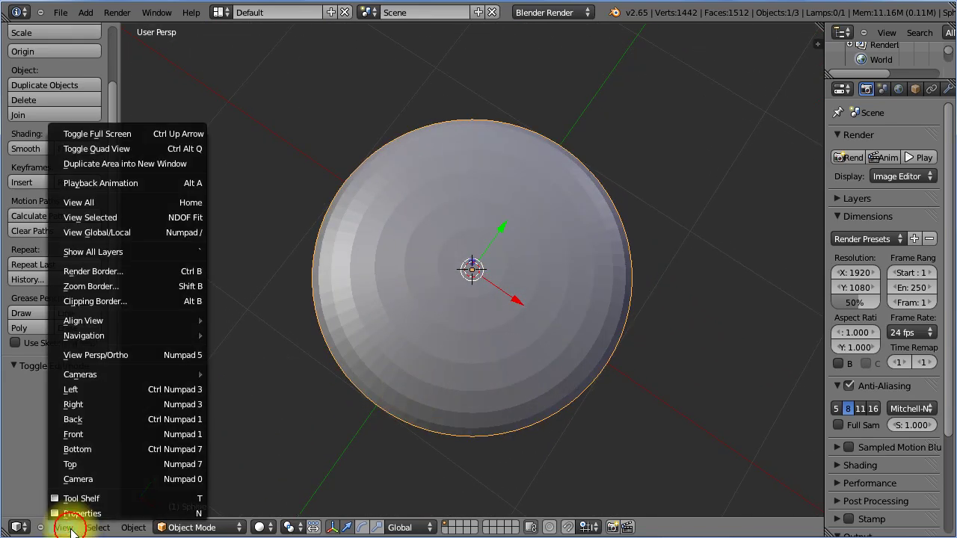
{"action": "left_click", "coordinate": [90, 465]}
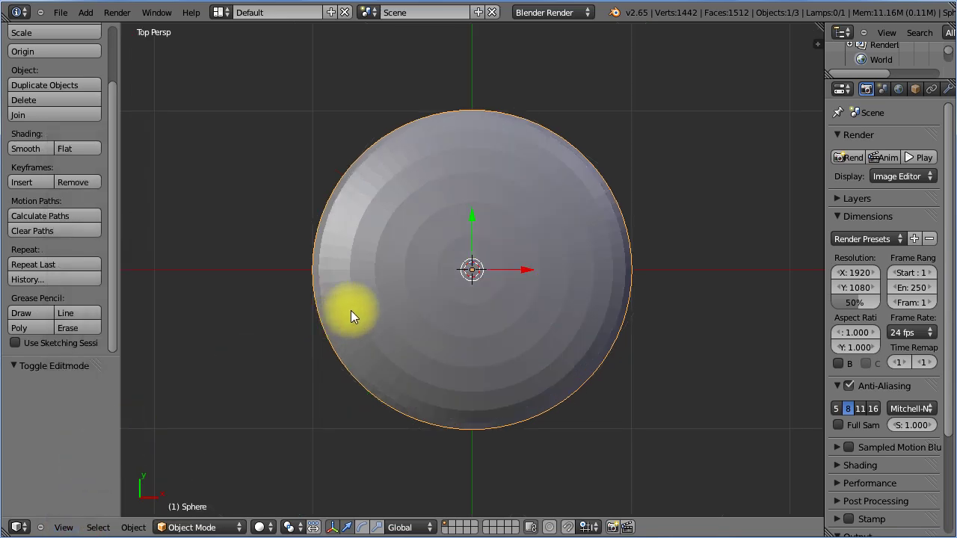
{"action": "key", "text": "Tab"}
{"action": "scroll", "coordinate": [492, 321], "scroll_direction": "up", "scroll_amount": 2}
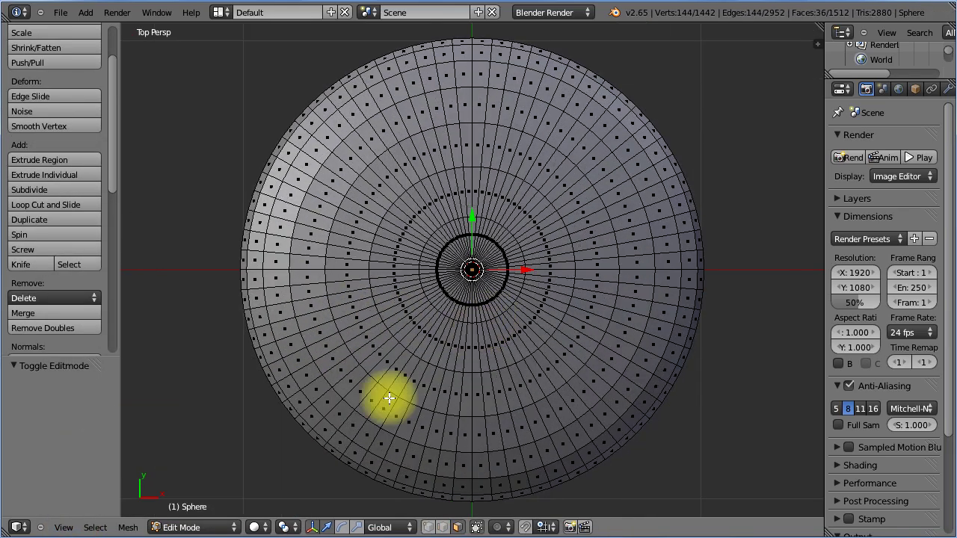
{"action": "right_click", "coordinate": [313, 385], "text": "shift"}
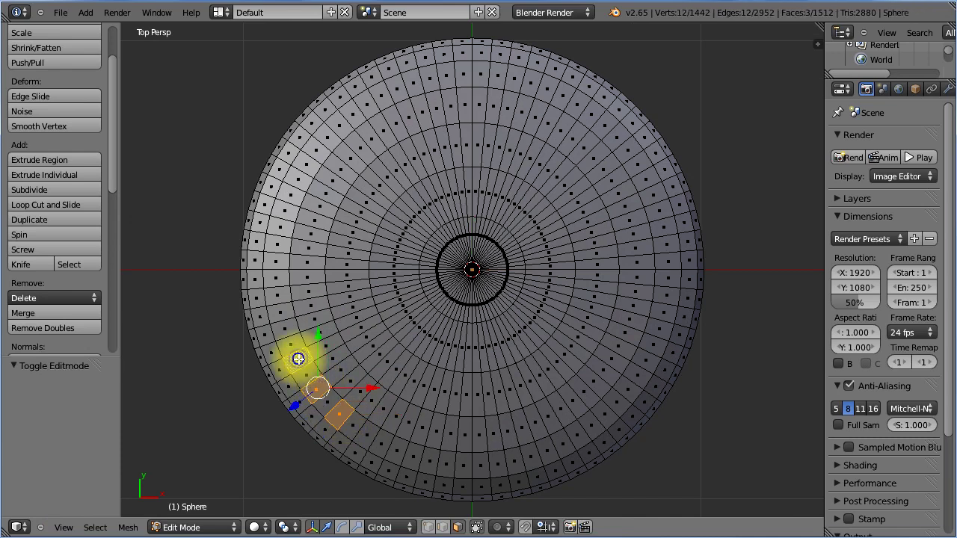
{"action": "right_click", "coordinate": [286, 324], "text": "shift"}
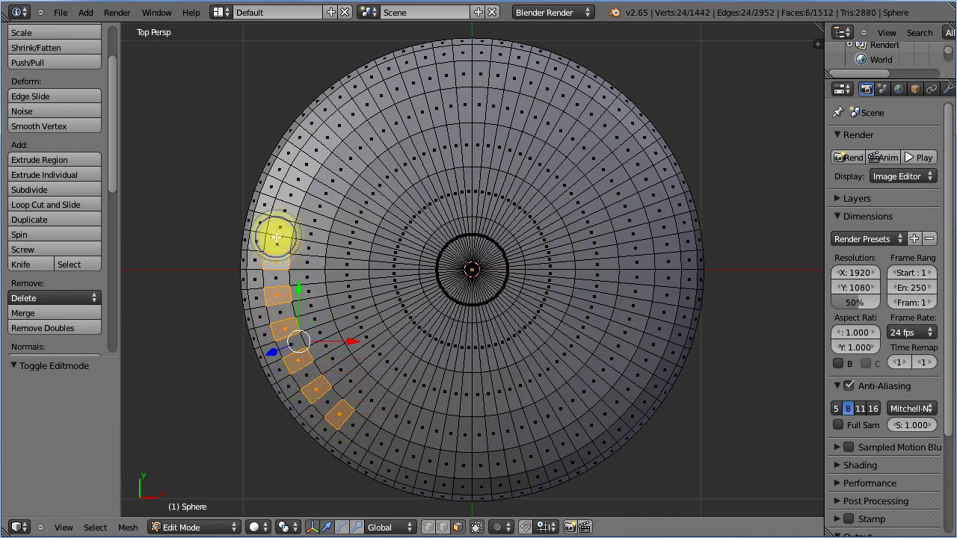
{"action": "mouse_move", "coordinate": [276, 237]}
{"action": "left_mouse_down"}
{"action": "mouse_move", "coordinate": [303, 172]}
{"action": "mouse_move", "coordinate": [330, 163]}
{"action": "mouse_move", "coordinate": [350, 116]}
{"action": "mouse_move", "coordinate": [403, 84]}
{"action": "mouse_move", "coordinate": [510, 79]}
{"action": "mouse_move", "coordinate": [578, 96]}
{"action": "mouse_move", "coordinate": [604, 117]}
{"action": "mouse_move", "coordinate": [649, 184]}
{"action": "mouse_move", "coordinate": [662, 314]}
{"action": "left_mouse_up"}
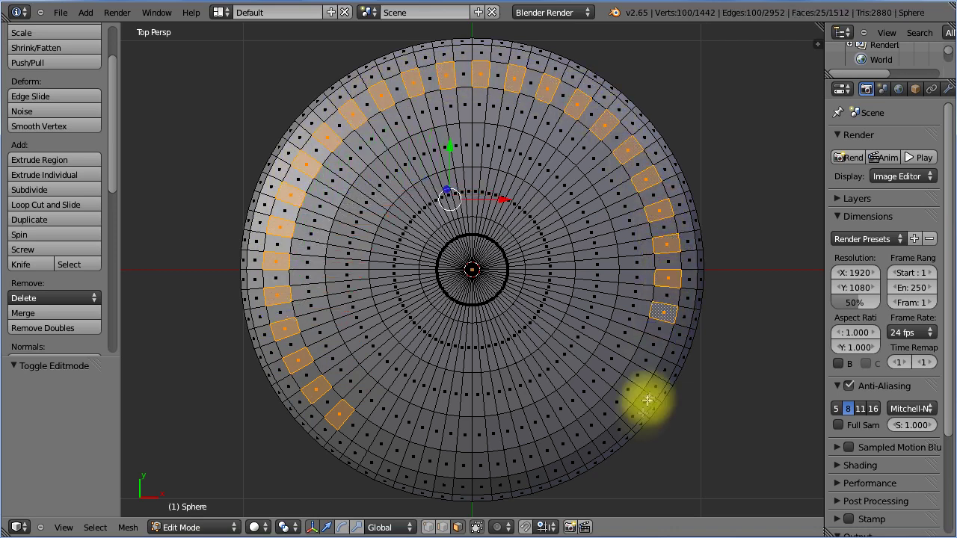
{"action": "mouse_move", "coordinate": [647, 400]}
{"action": "left_mouse_down"}
{"action": "mouse_move", "coordinate": [621, 389]}
{"action": "mouse_move", "coordinate": [560, 442]}
{"action": "mouse_move", "coordinate": [500, 464]}
{"action": "mouse_move", "coordinate": [424, 462]}
{"action": "mouse_move", "coordinate": [366, 435]}
{"action": "left_mouse_up"}
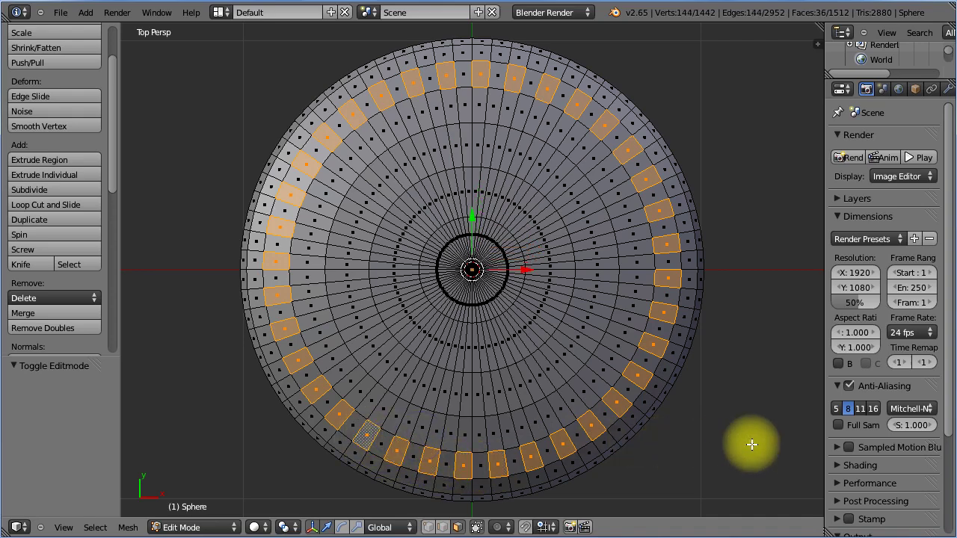
- Extrude the selected upper-side faces outward along their normal by about 0.013
{"action": "middle_click_drag", "start_coordinate": [733, 446], "coordinate": [718, 323]}
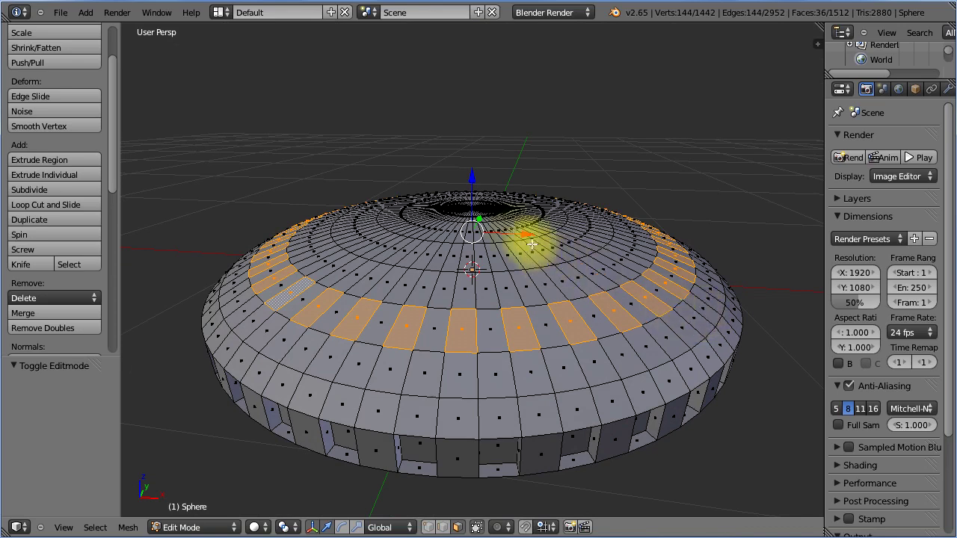
{"action": "key", "text": "e"}
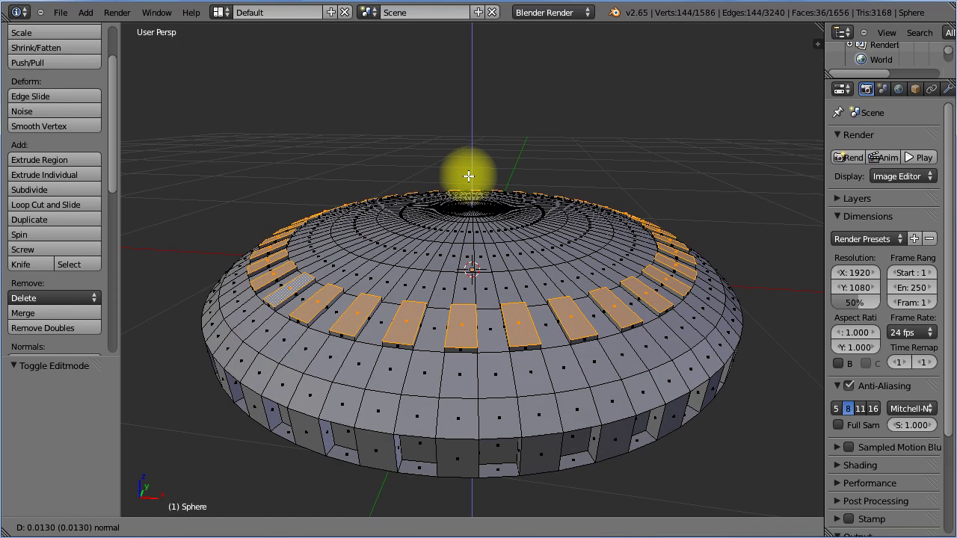
{"action": "left_click", "coordinate": [469, 176]}
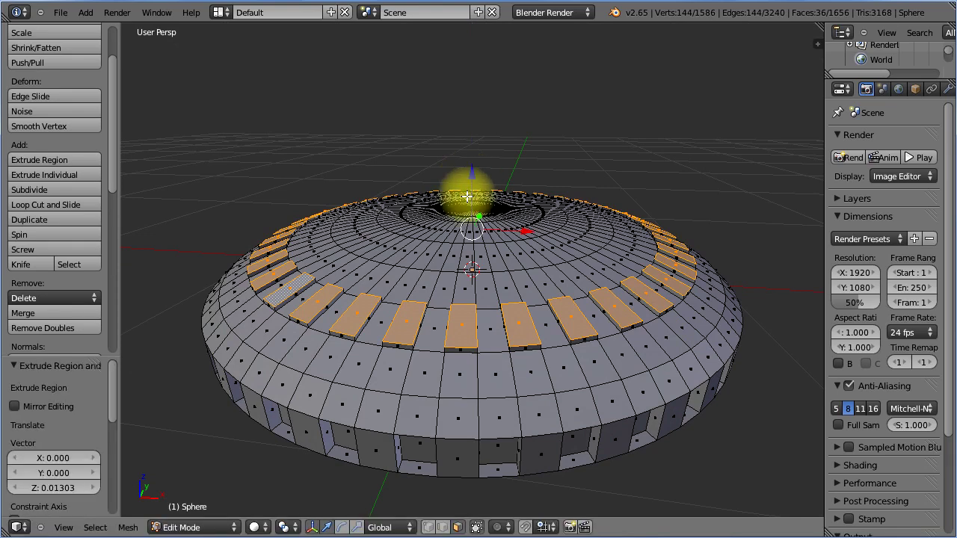
- From the top view in edge select mode, select the complete edge loop nearest the centre of the disc's upper side
{"action": "left_click", "coordinate": [64, 528]}
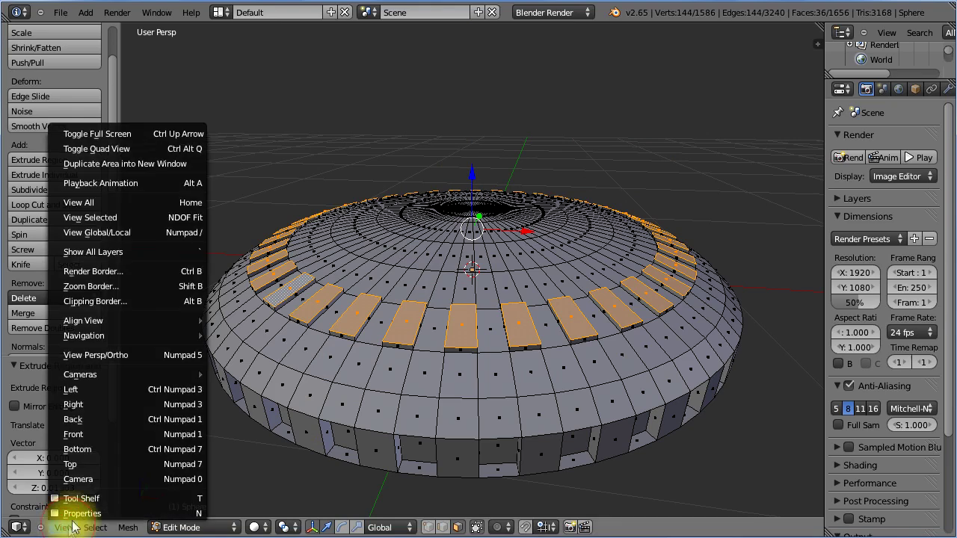
{"action": "left_click", "coordinate": [83, 463]}
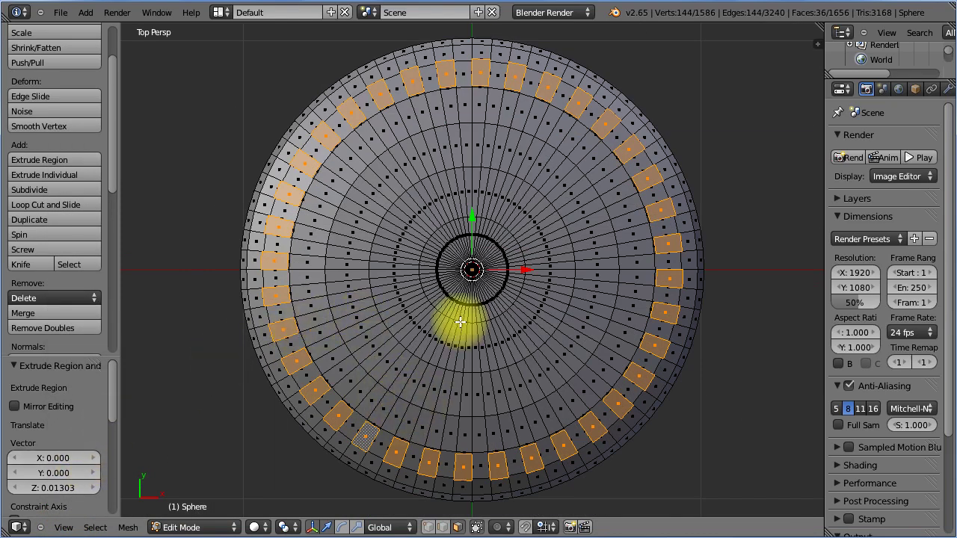
{"action": "left_click", "coordinate": [467, 346]}
{"action": "left_click", "coordinate": [442, 528]}
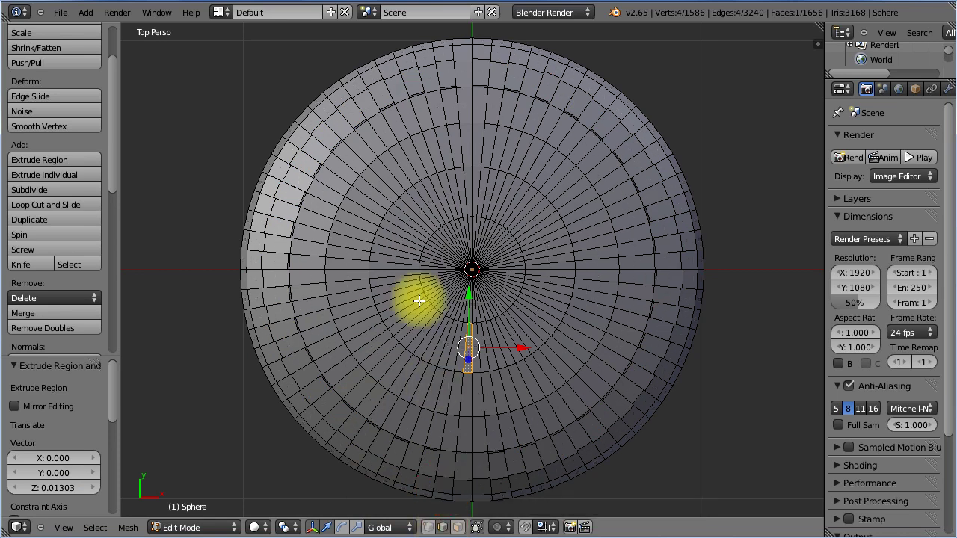
{"action": "right_click", "coordinate": [413, 330]}
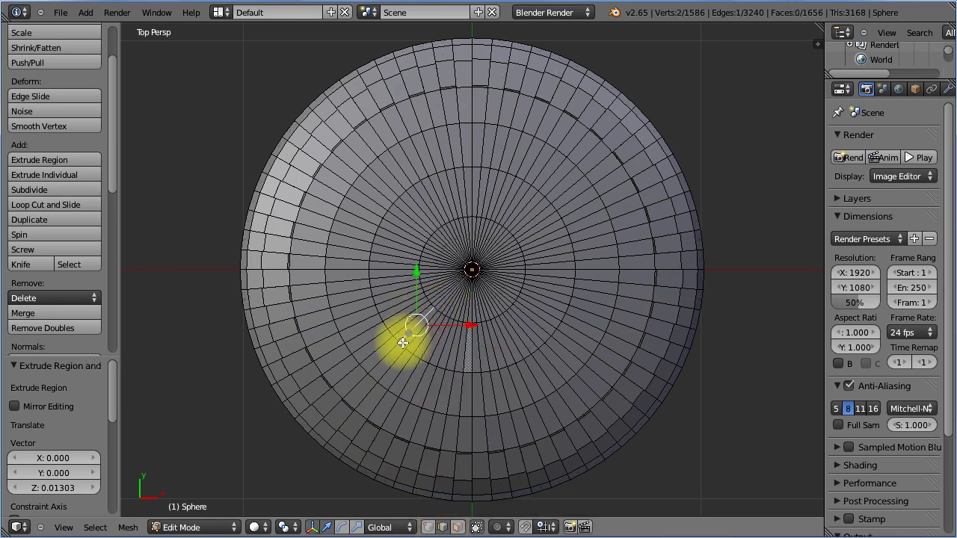
{"action": "left_click_drag", "start_coordinate": [402, 343], "coordinate": [432, 351]}
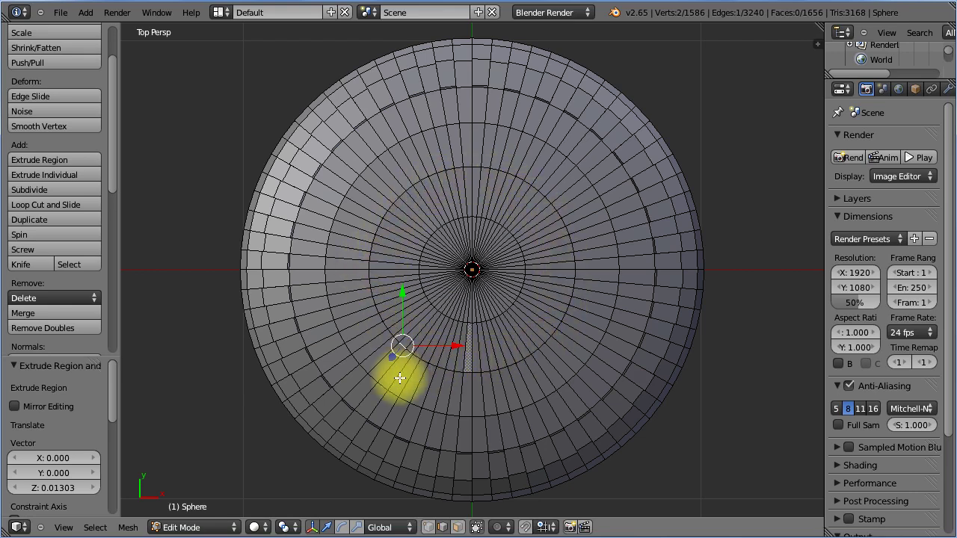
{"action": "right_click", "coordinate": [457, 321]}
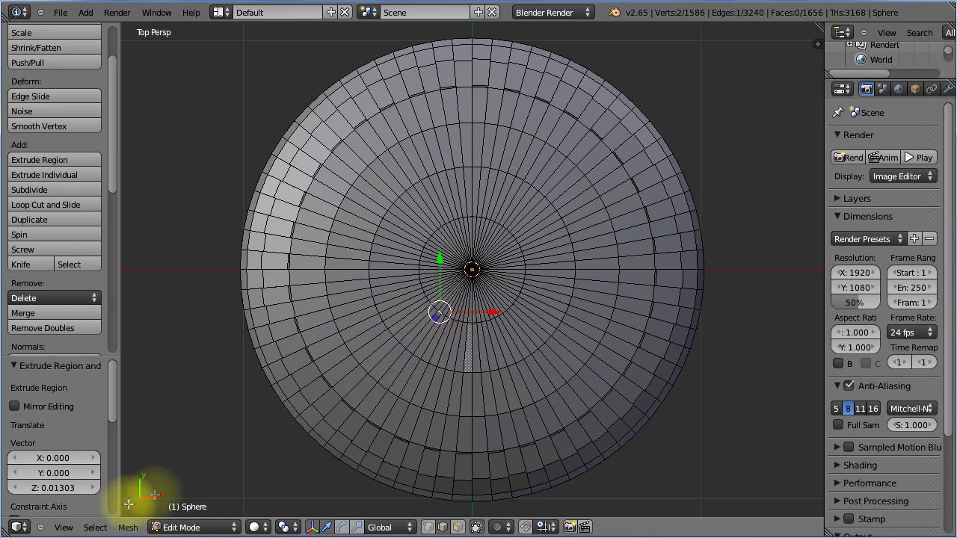
{"action": "left_click", "coordinate": [97, 528]}
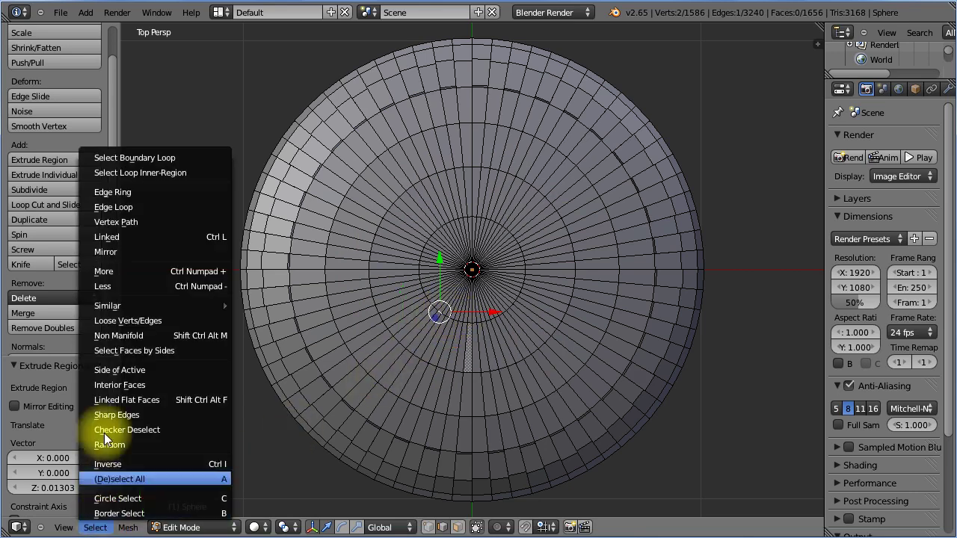
{"action": "left_click", "coordinate": [135, 212]}
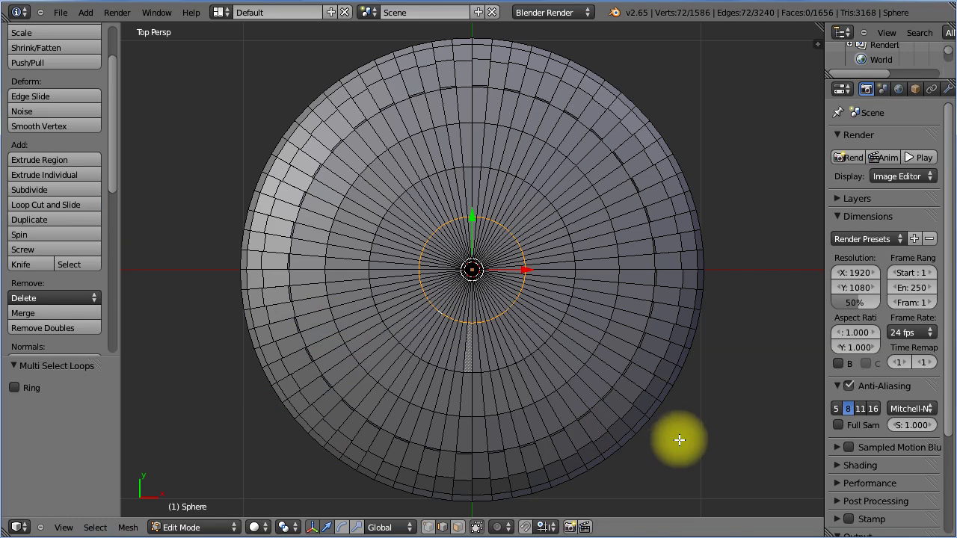
- Raise the selected innermost edge loop along Z by about 0.064
{"action": "middle_click_drag", "start_coordinate": [675, 437], "coordinate": [653, 311]}
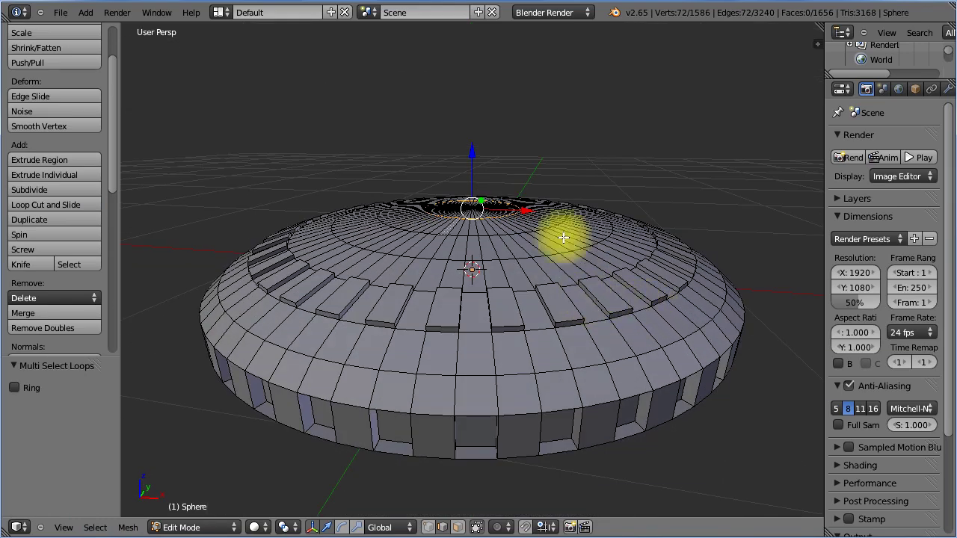
{"action": "left_click_drag", "start_coordinate": [473, 155], "coordinate": [473, 143]}
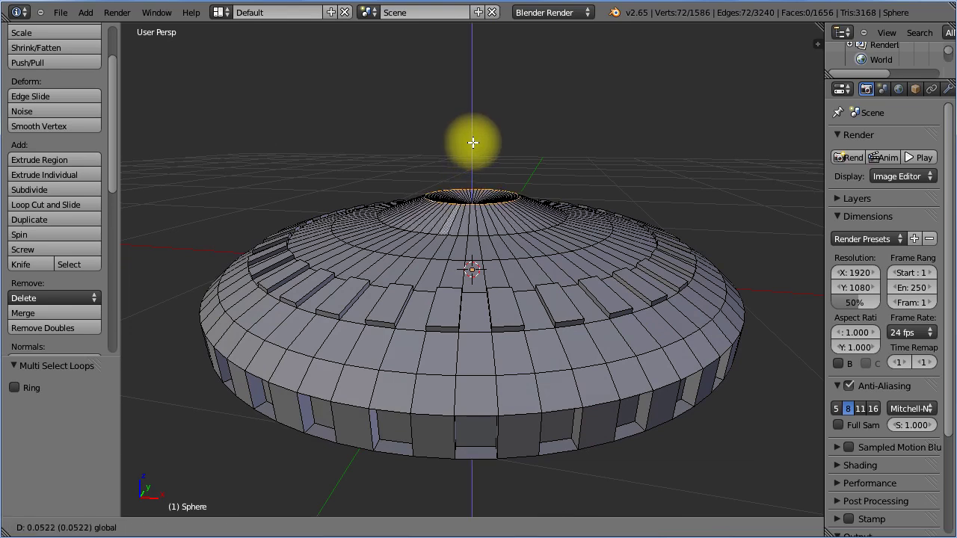
{"action": "left_click_drag", "start_coordinate": [473, 143], "coordinate": [472, 140]}
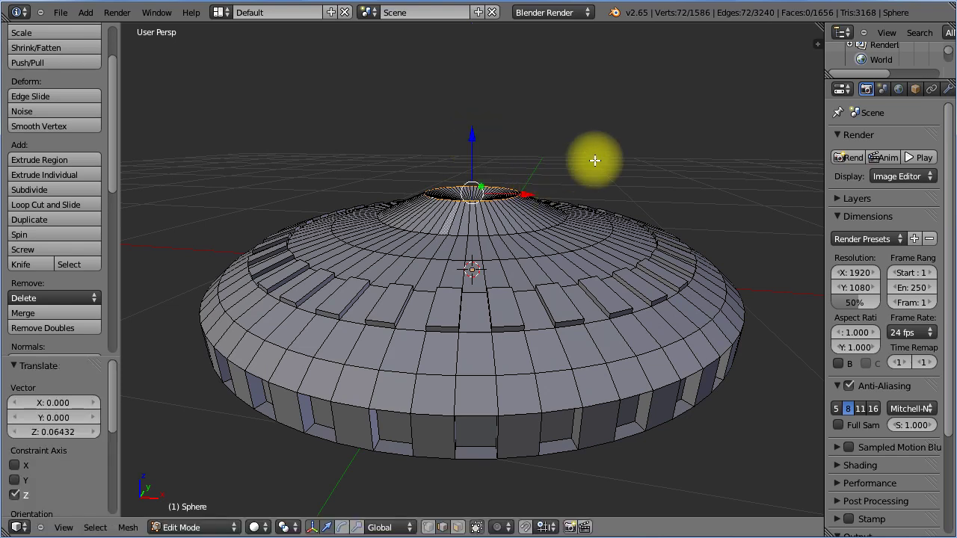
- Select the single vertex at the centre of the disc's upper side and raise it along Z by about 0.101 to form a peak
{"action": "middle_click_drag", "start_coordinate": [595, 158], "coordinate": [418, 242]}
{"action": "right_click", "coordinate": [419, 242]}
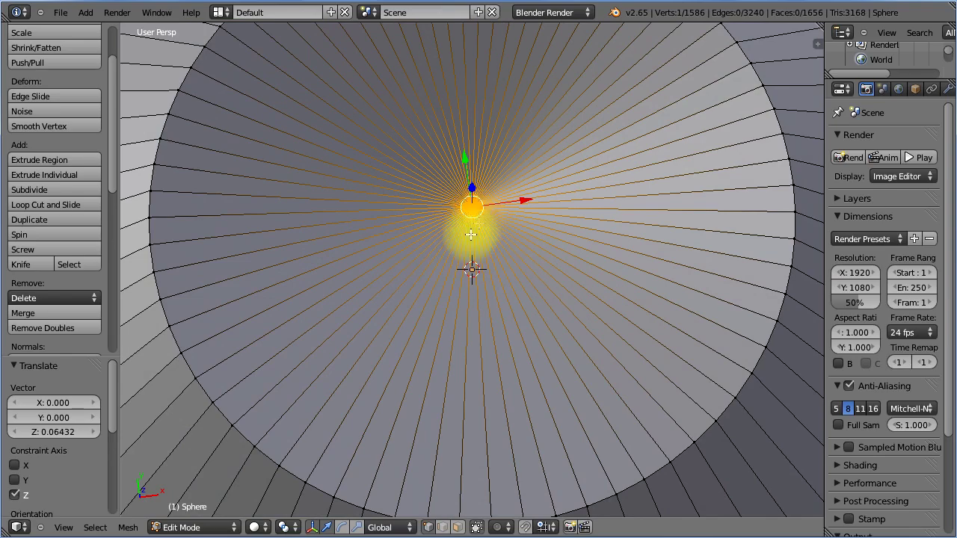
{"action": "middle_click_drag", "start_coordinate": [444, 321], "coordinate": [474, 294]}
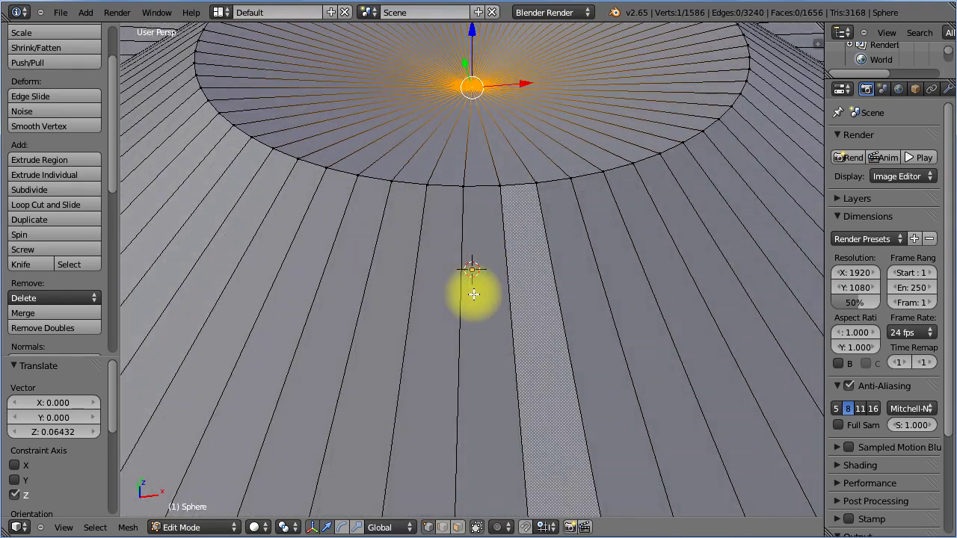
{"action": "scroll", "coordinate": [474, 294], "scroll_direction": "down", "scroll_amount": 6}
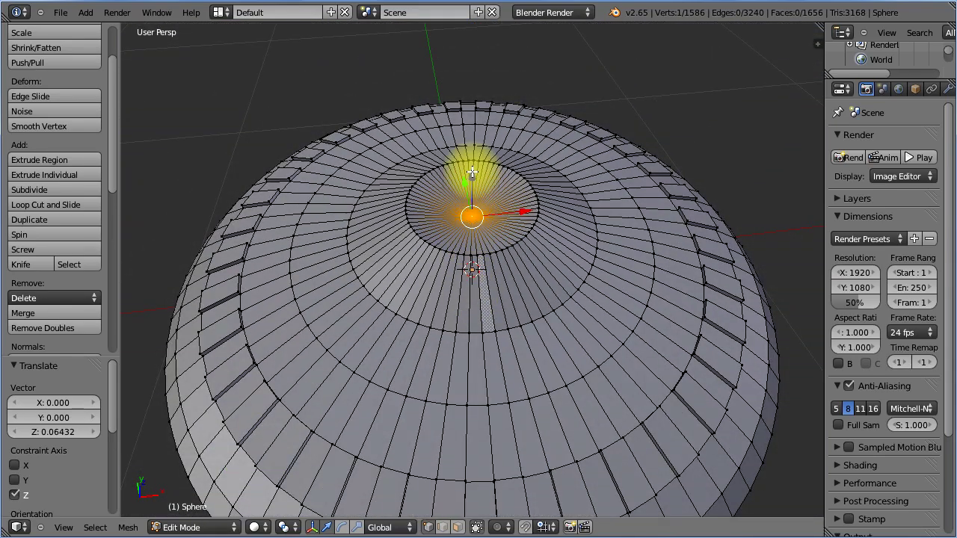
{"action": "left_click", "coordinate": [472, 173]}
{"action": "left_click", "coordinate": [485, 224]}
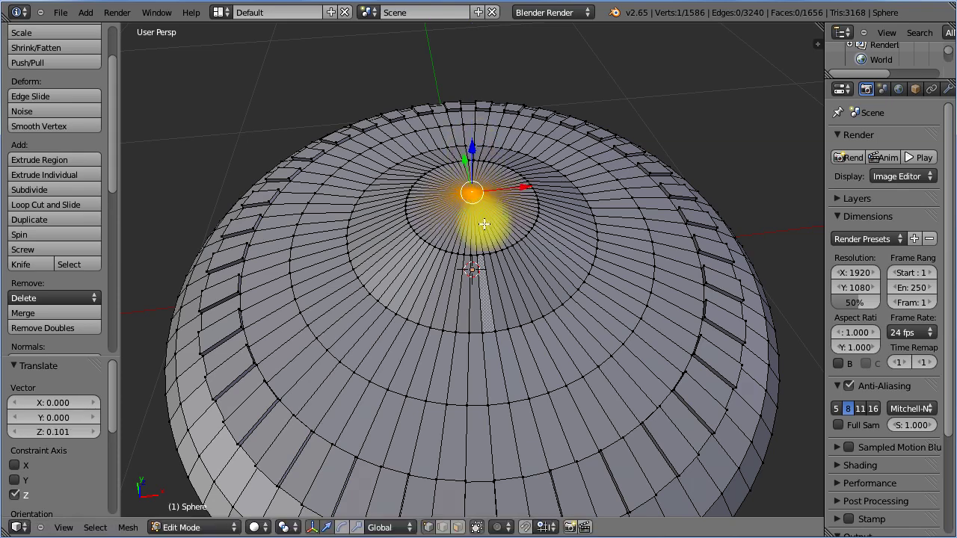
{"action": "middle_click_drag", "start_coordinate": [485, 224], "coordinate": [514, 269]}
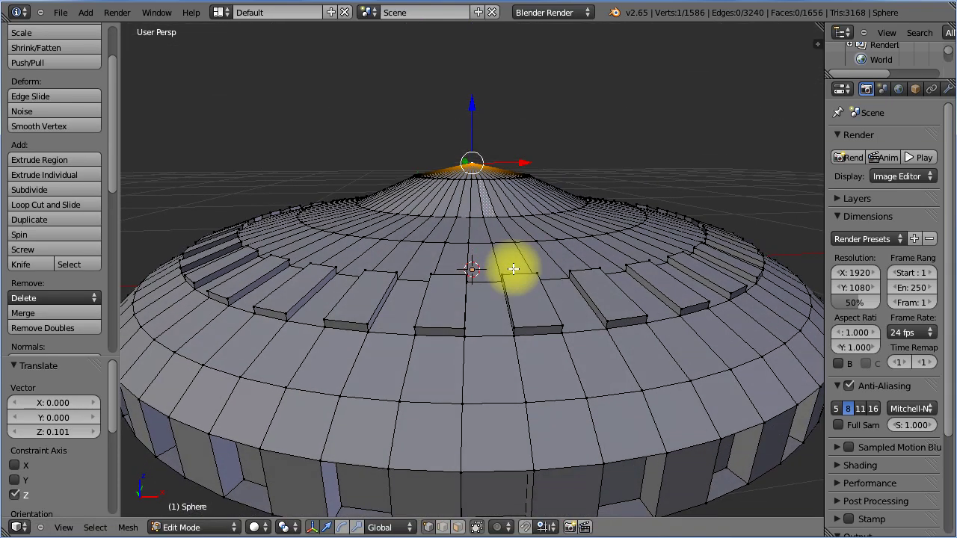
{"action": "middle_click_drag", "start_coordinate": [484, 227], "coordinate": [481, 246]}
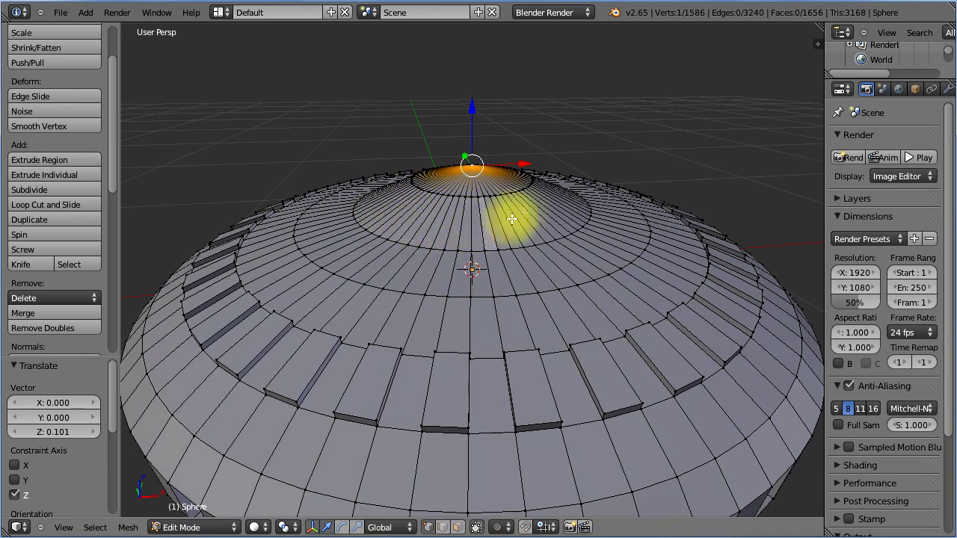
{"action": "middle_click_drag", "start_coordinate": [433, 276], "coordinate": [447, 248]}
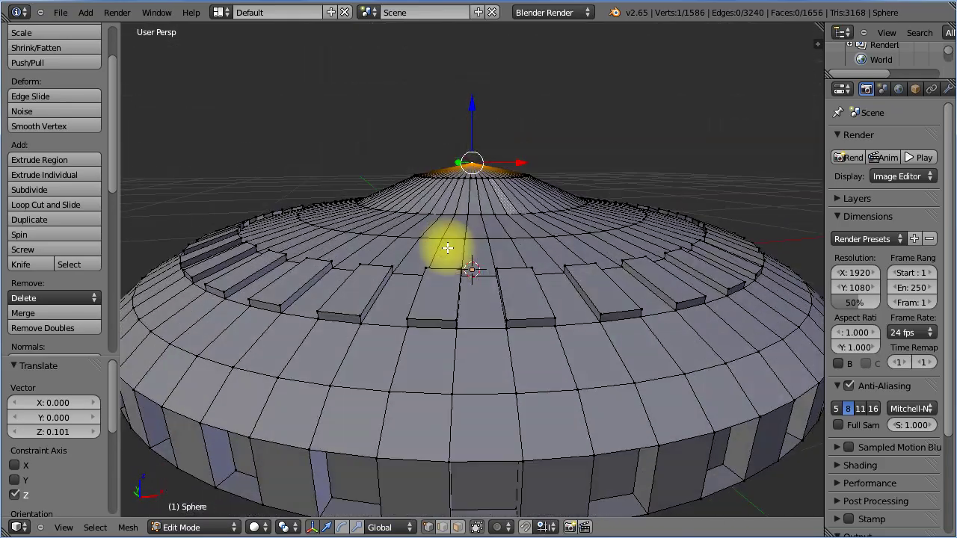
- Leave Edit Mode and render a still image of the saucer through the scene camera
{"action": "key", "text": "Tab"}
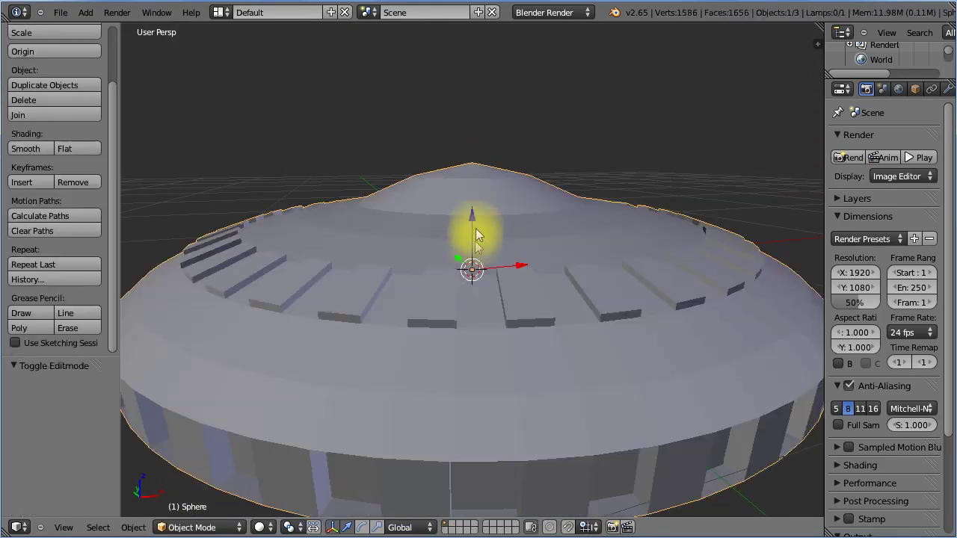
{"action": "middle_click_drag", "start_coordinate": [475, 231], "coordinate": [491, 263]}
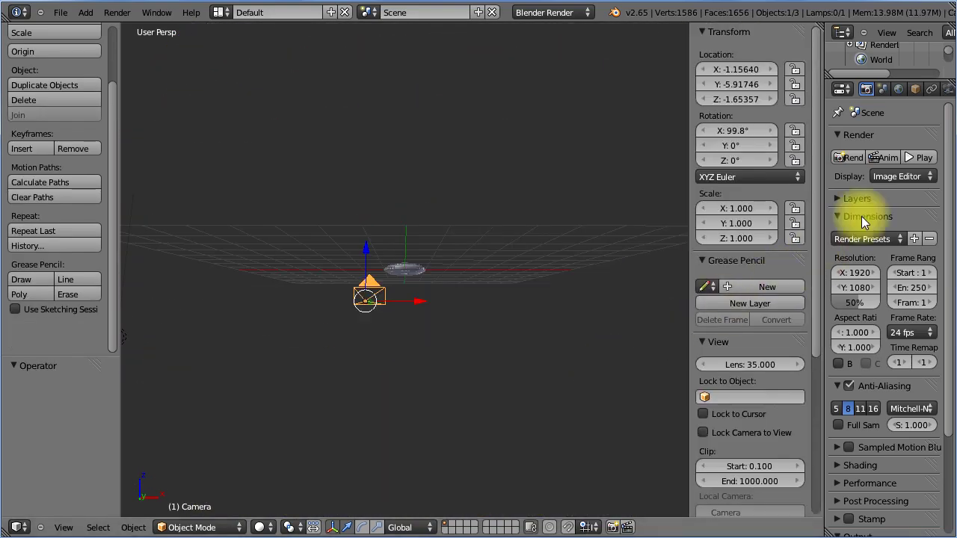
{"action": "left_click", "coordinate": [854, 157]}
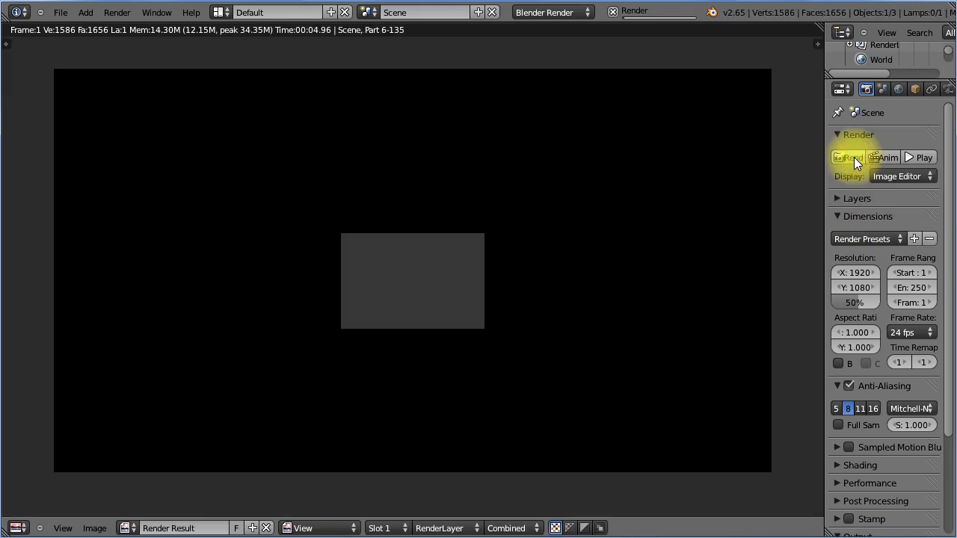